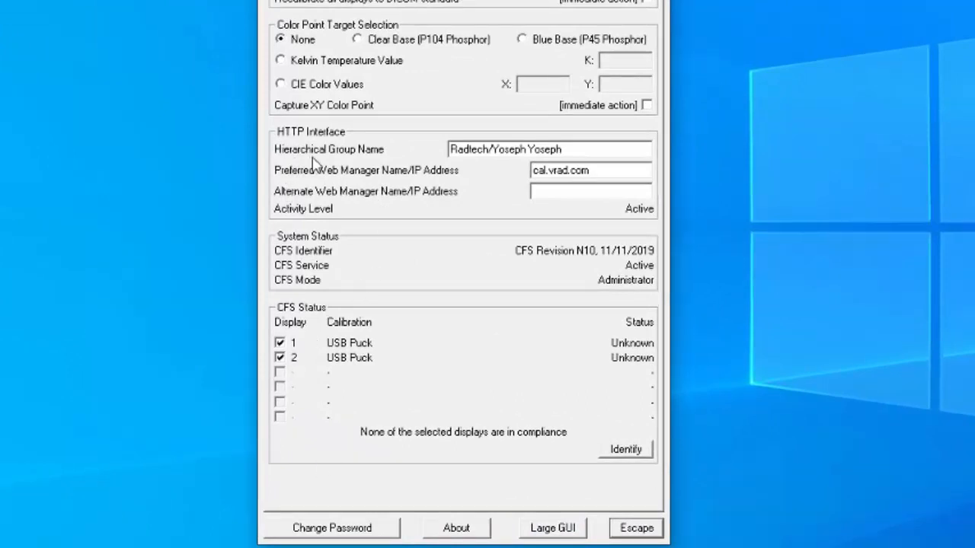
Try cal.vrad.comm as the preferred web manager address in the HTTP interface settings, and restore cal.vrad.com
double_click(485, 150)
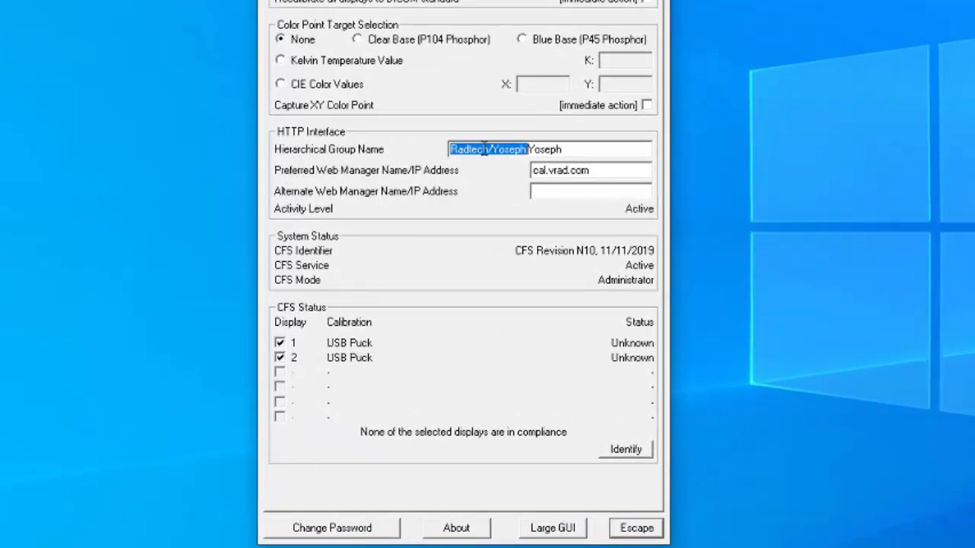
left_click(468, 149)
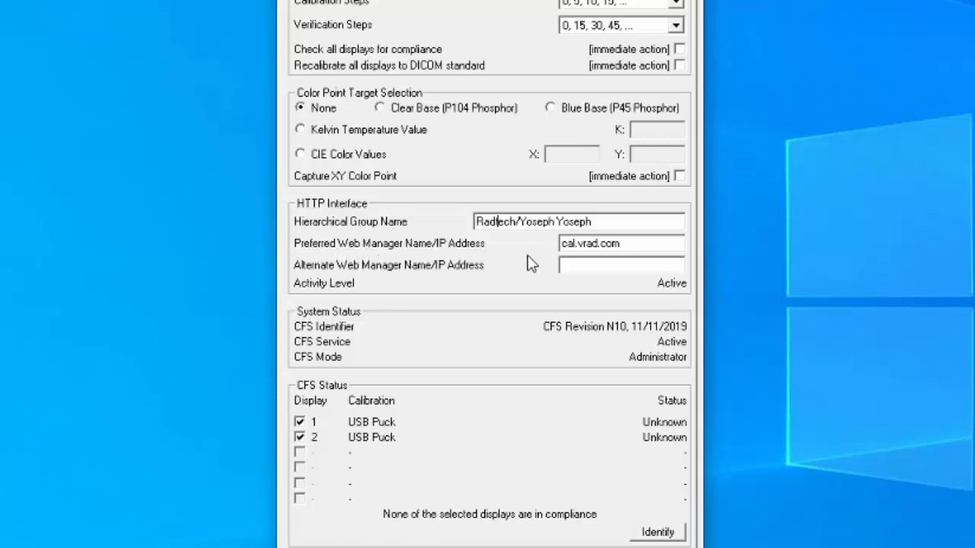
left_click(637, 244)
left_click_drag(637, 245, 525, 249)
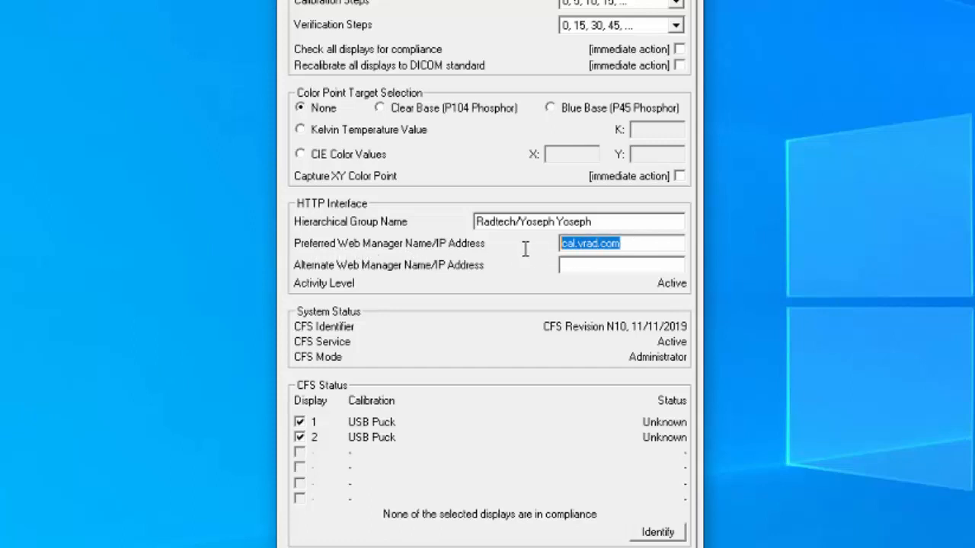
left_click(635, 243)
type("m")
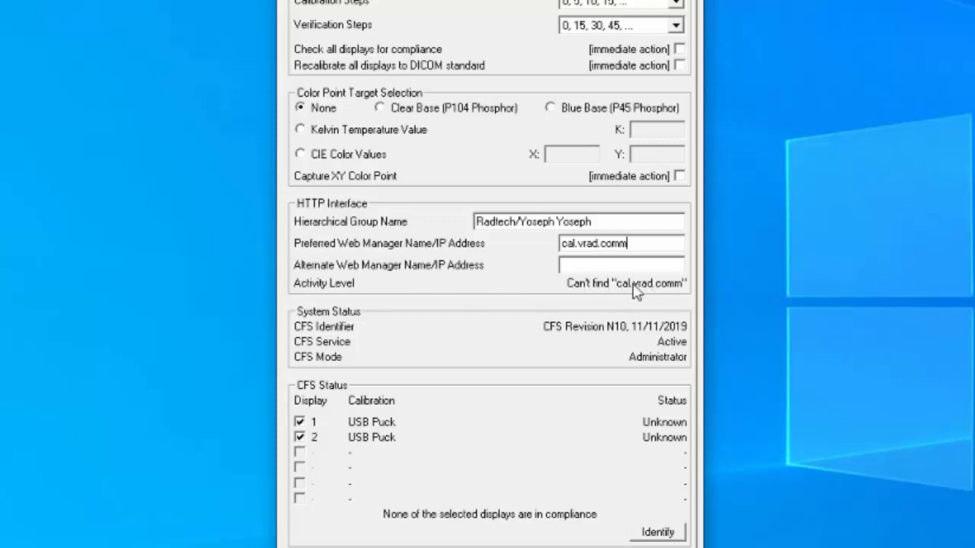
key("BackSpace")
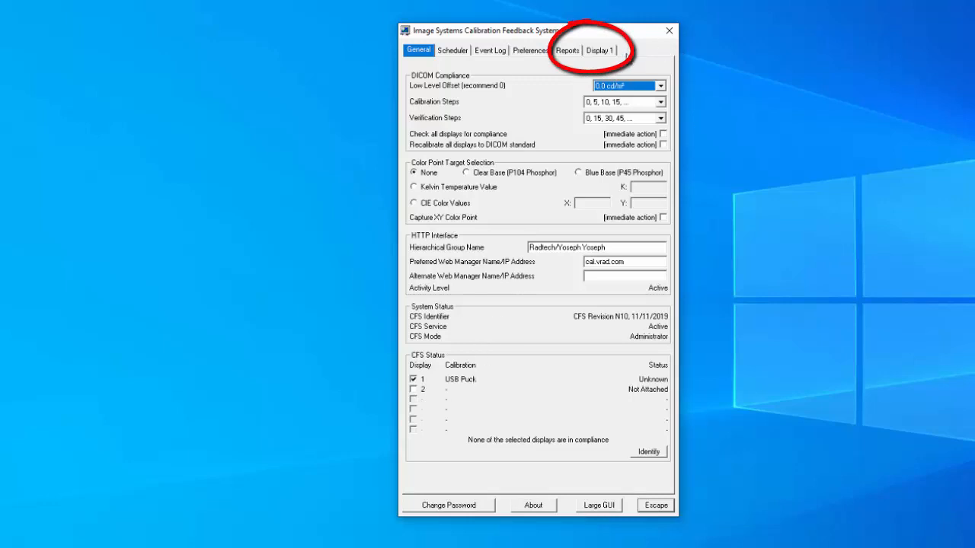
Enable display 2 in the CFS status list and review the parameters of both displays
left_click(413, 389)
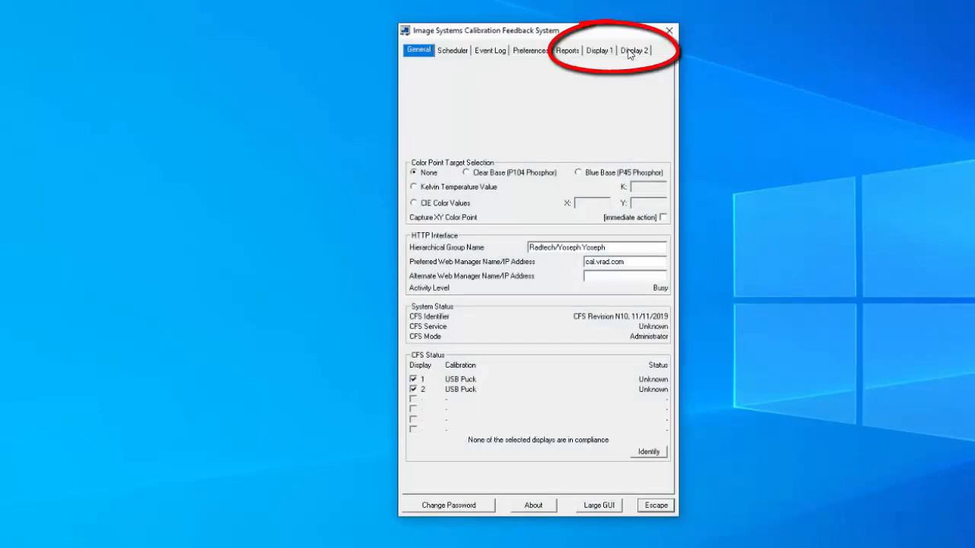
left_click(629, 55)
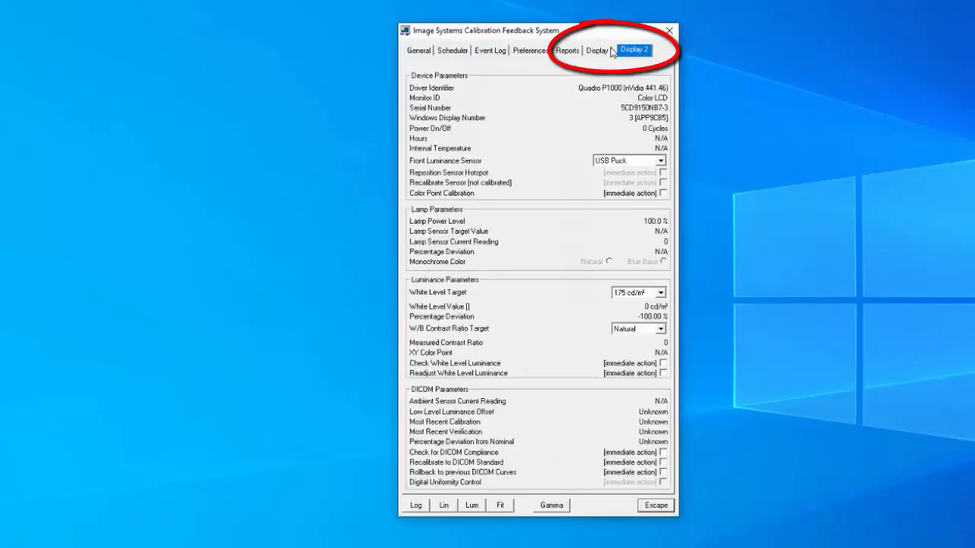
left_click(605, 51)
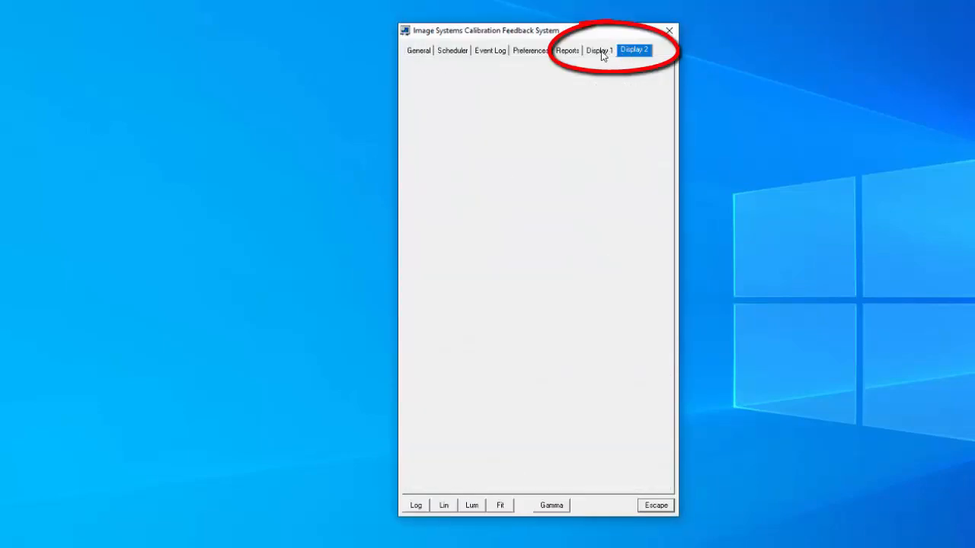
left_click(641, 56)
left_click(586, 51)
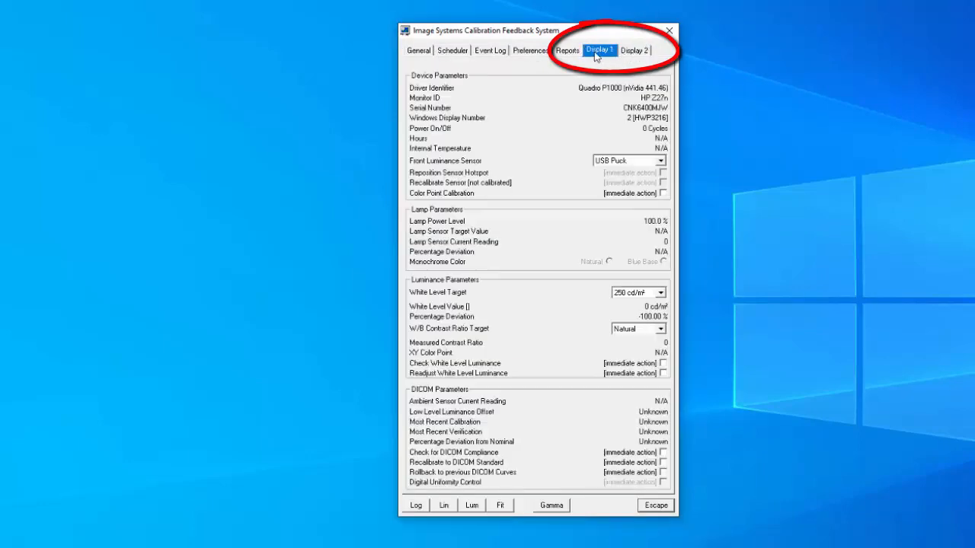
left_click(639, 57)
left_click(421, 52)
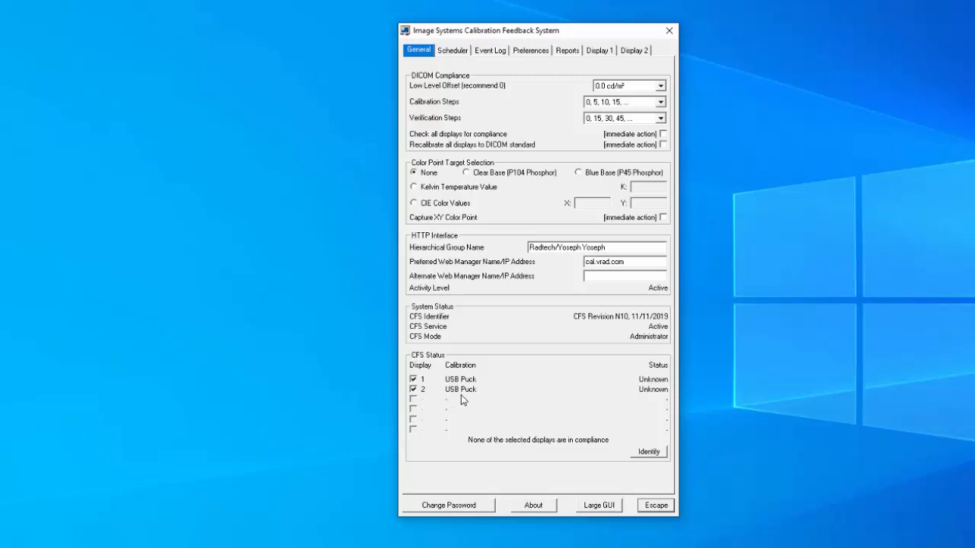
Set the front luminance sensor to none for displays 1 and 2 and check the CFS tray icon's compliance status
left_click(599, 52)
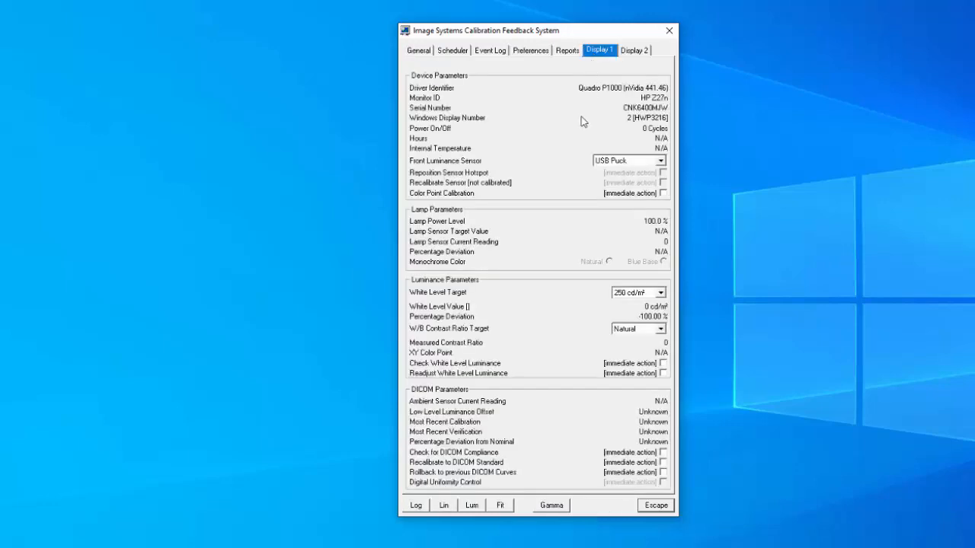
left_click(613, 164)
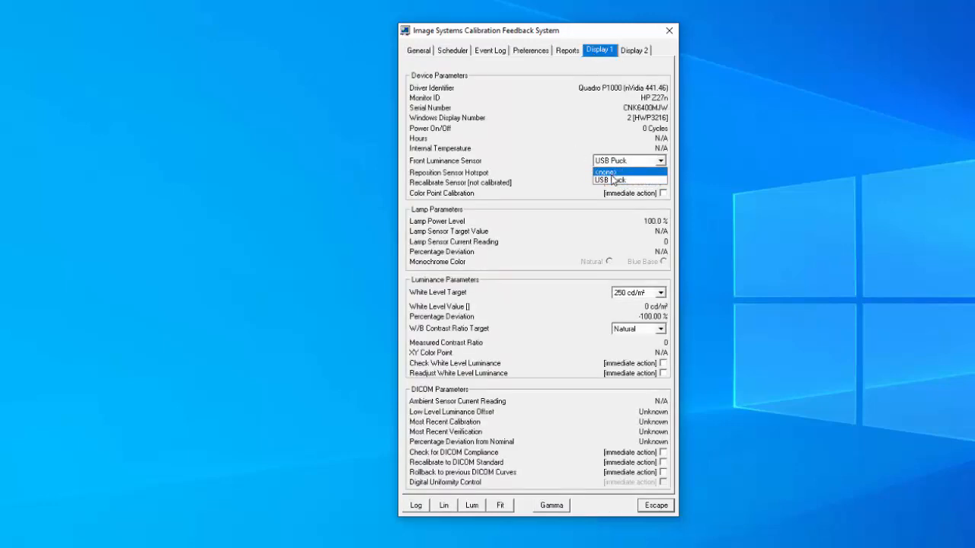
left_click(611, 174)
left_click(632, 52)
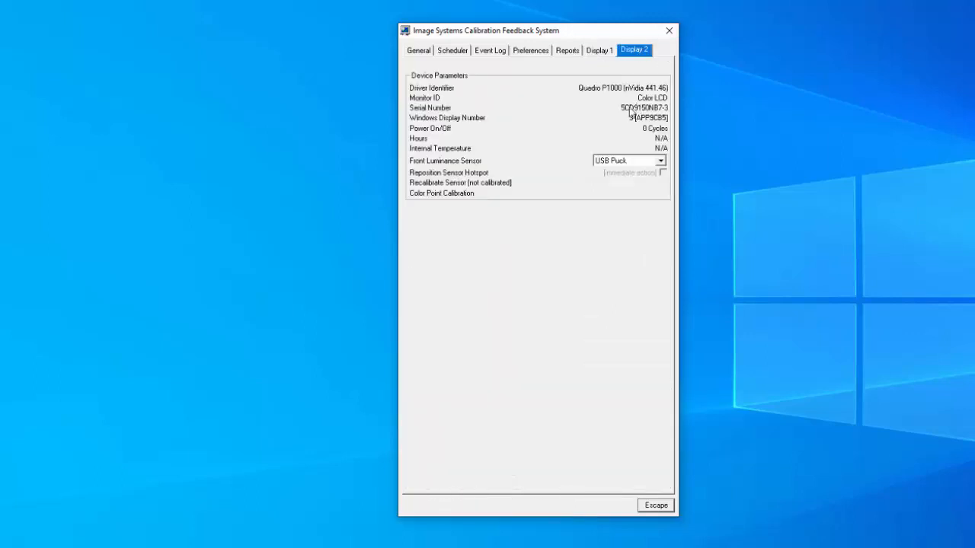
left_click(625, 162)
left_click(613, 173)
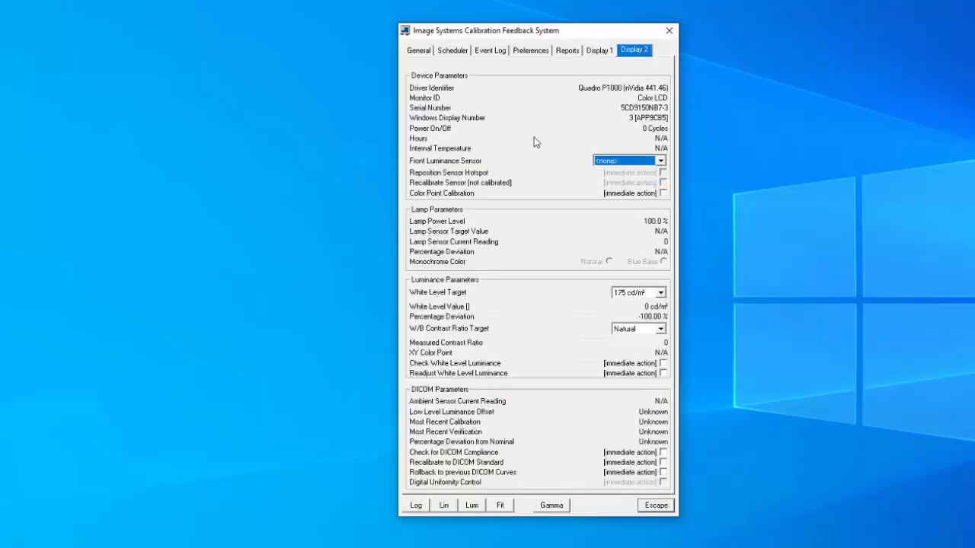
left_click(427, 51)
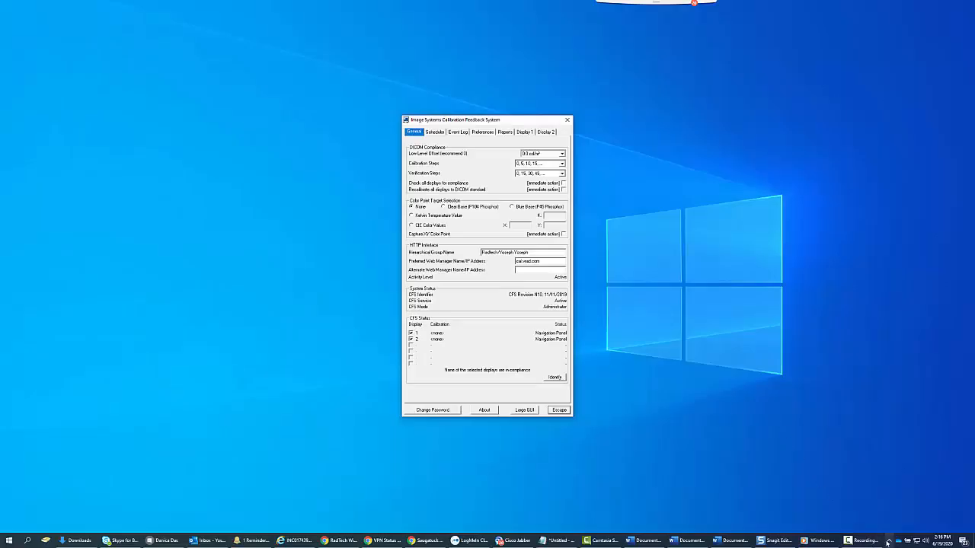
left_click(887, 542)
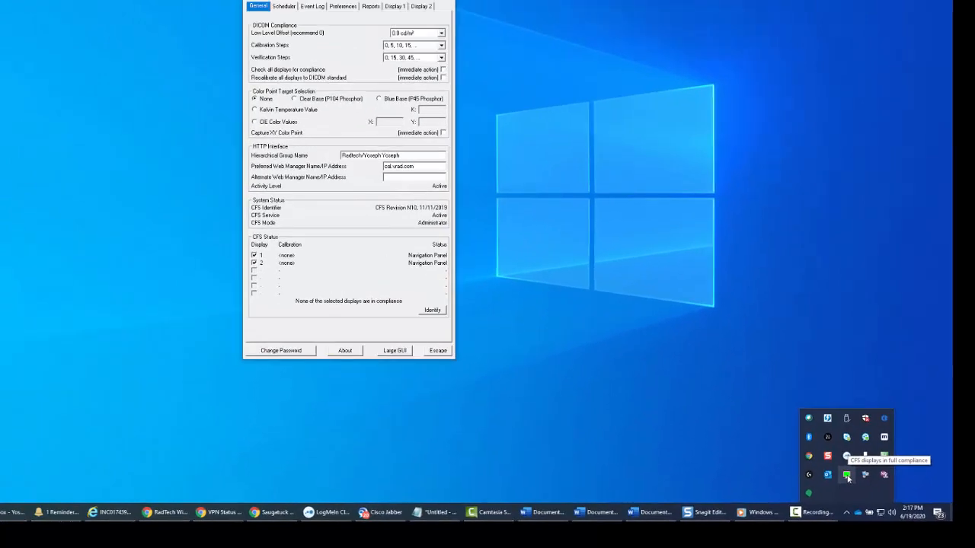
Set the front luminance sensor to USB Puck for displays 1 and 2 and check the CFS tray icon's compliance status
left_click(395, 6)
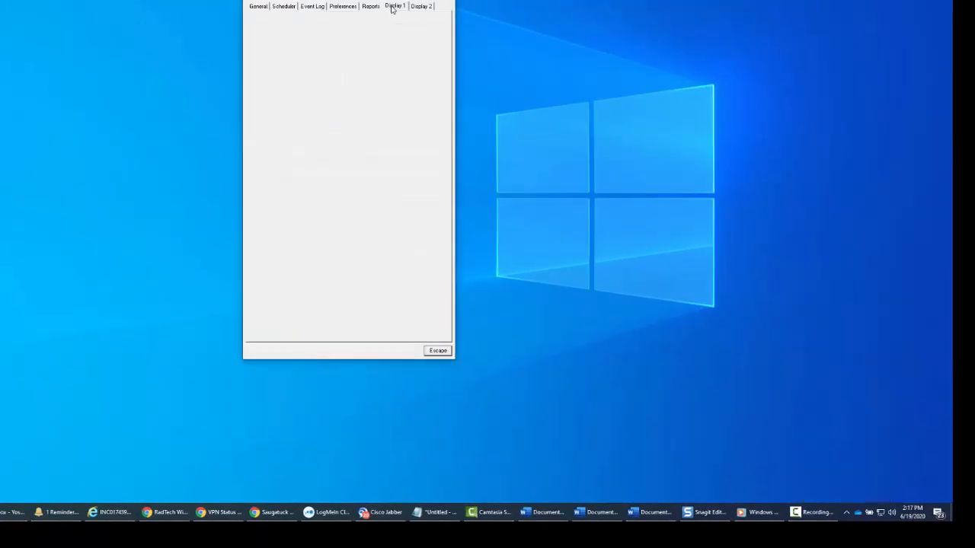
left_click(409, 92)
left_click(409, 106)
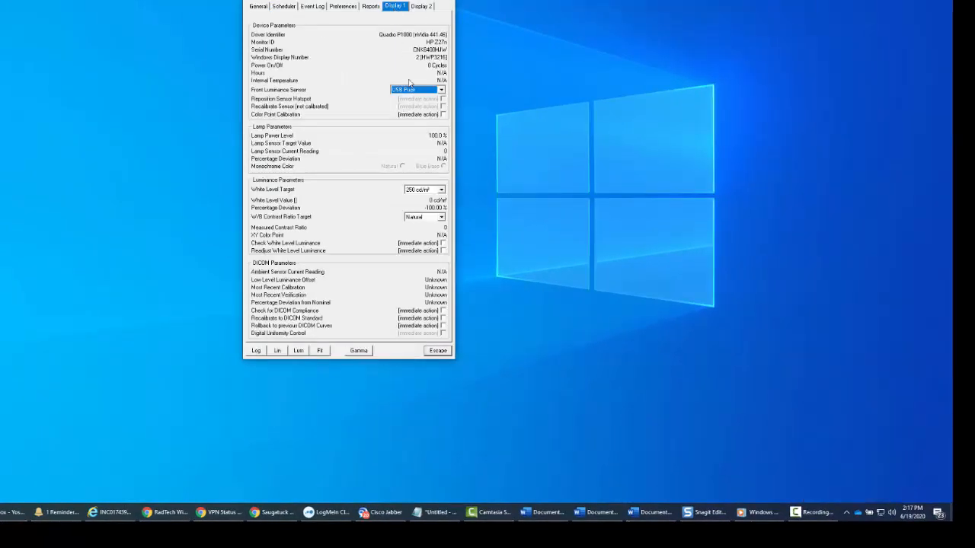
left_click(420, 6)
left_click(408, 90)
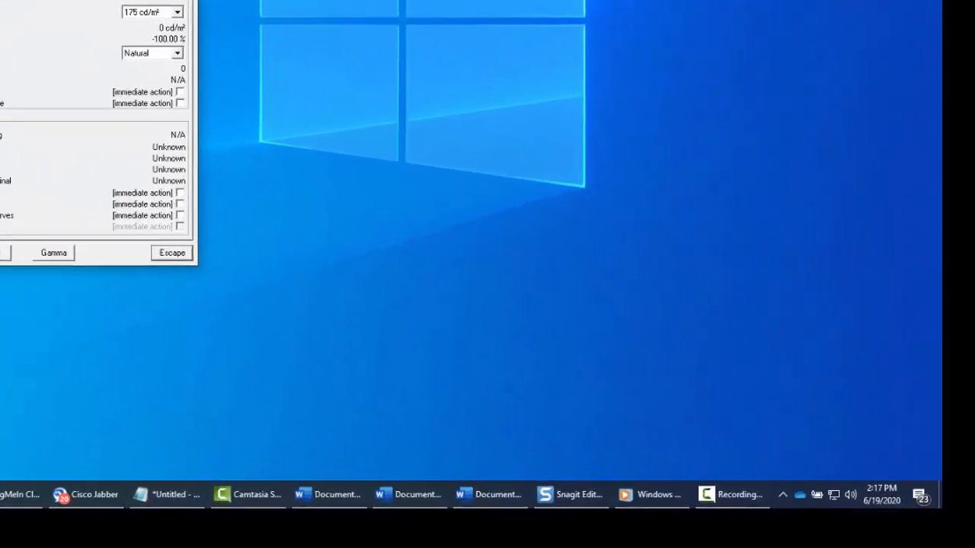
left_click(1, 1)
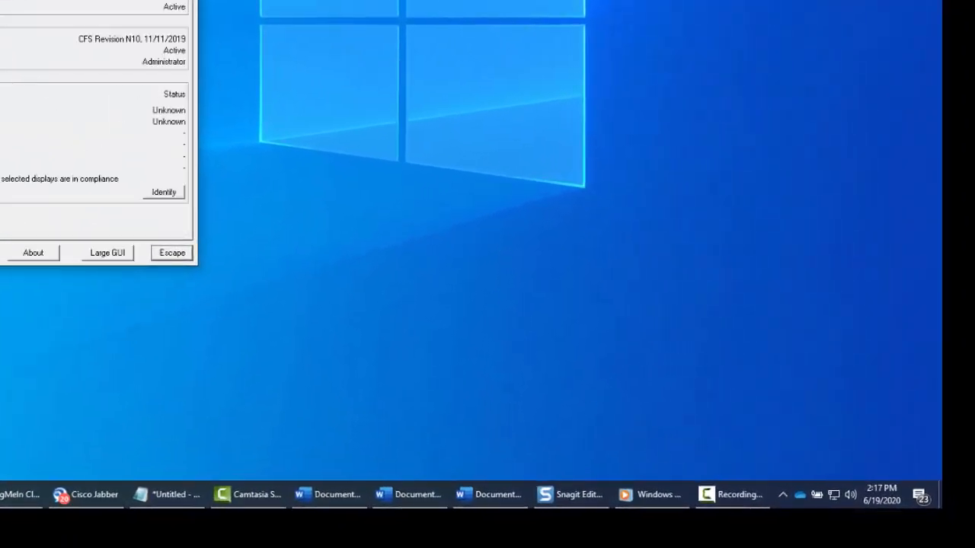
left_click(783, 495)
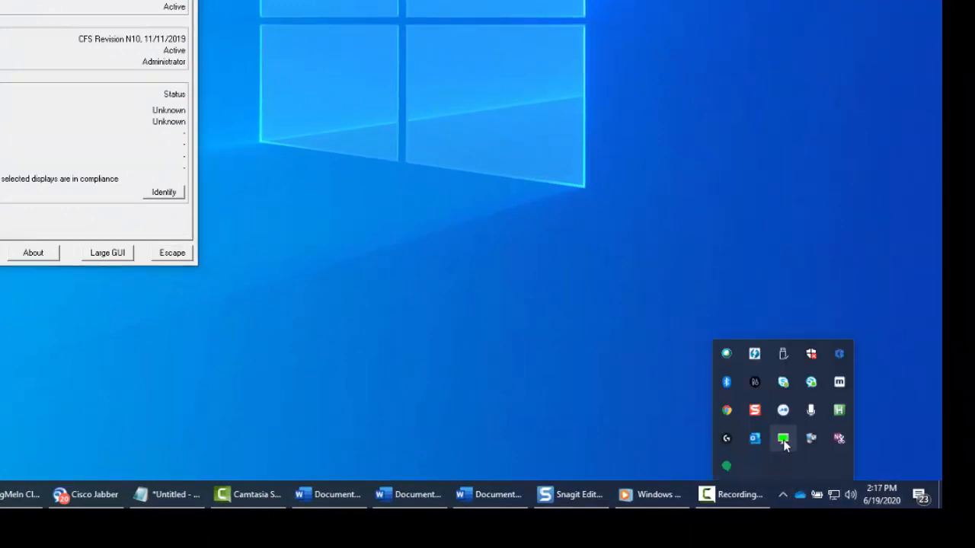
mouse_move(791, 445)
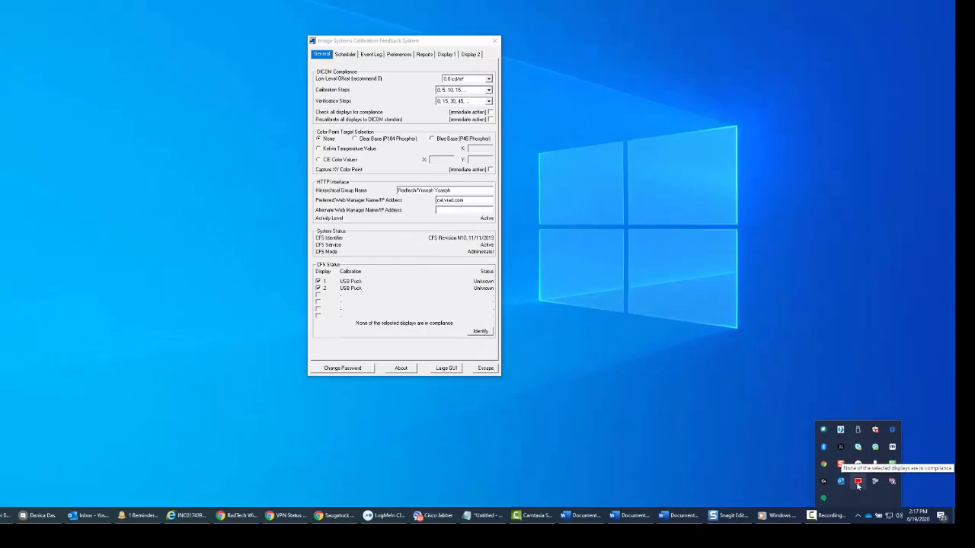
Review the calibration system's scheduler, event log and preferences settings
left_click(345, 55)
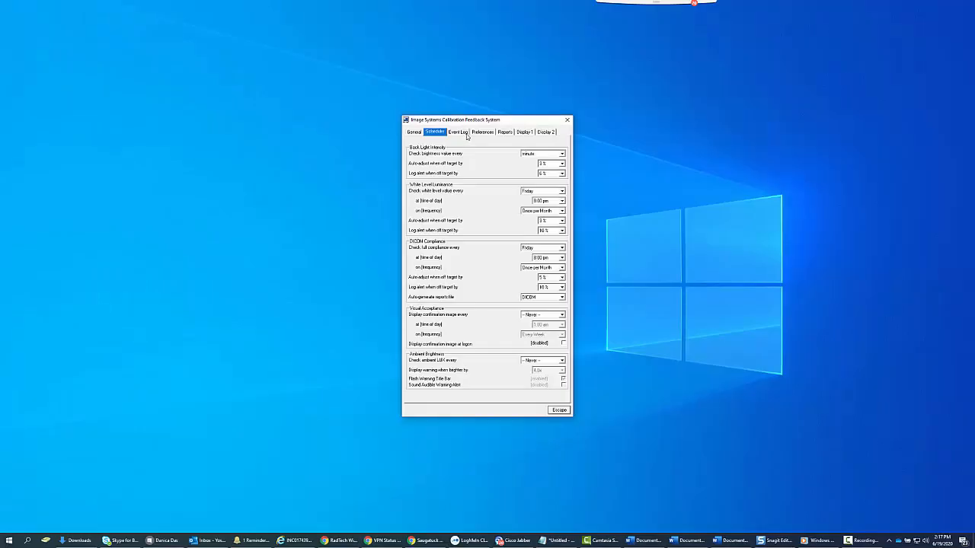
left_click(459, 132)
left_click(482, 133)
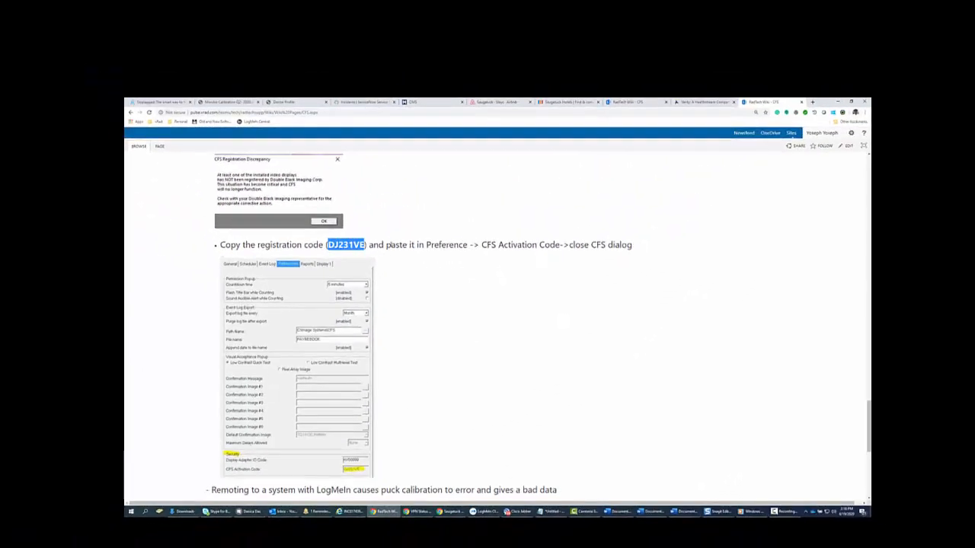
Switch to the browser and open the vRad Pulse home page at pulse.vrad.com
scroll(371, 122, "up", 20)
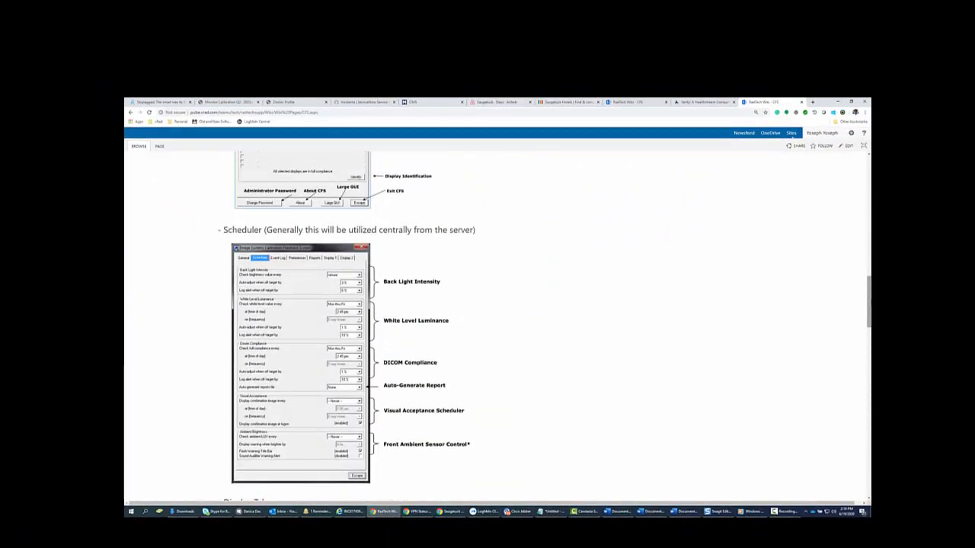
scroll(830, 299, "up", 15)
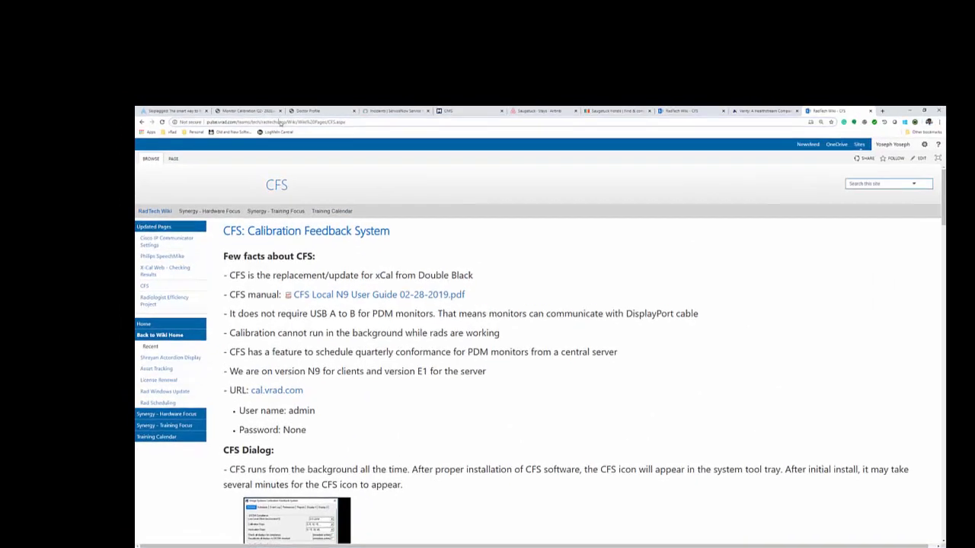
left_click(256, 112)
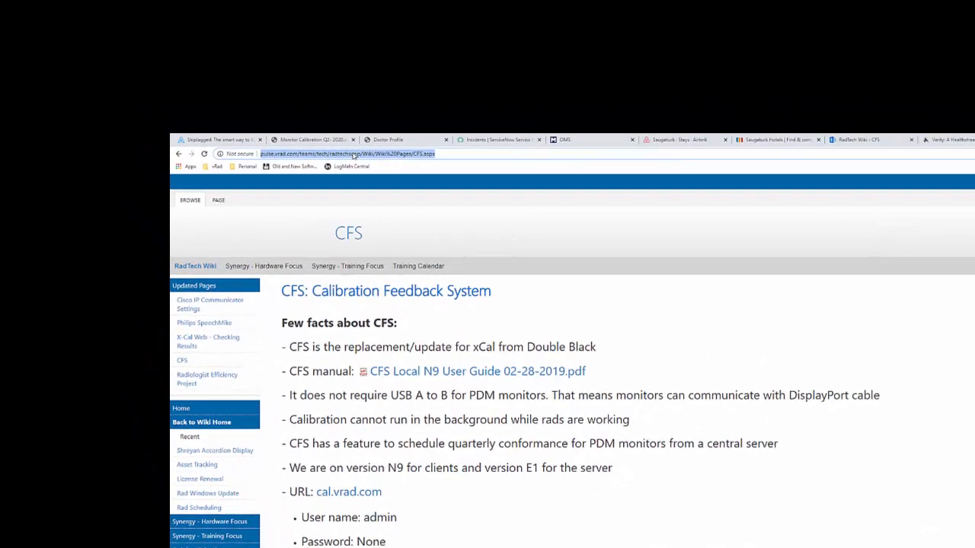
type("puk")
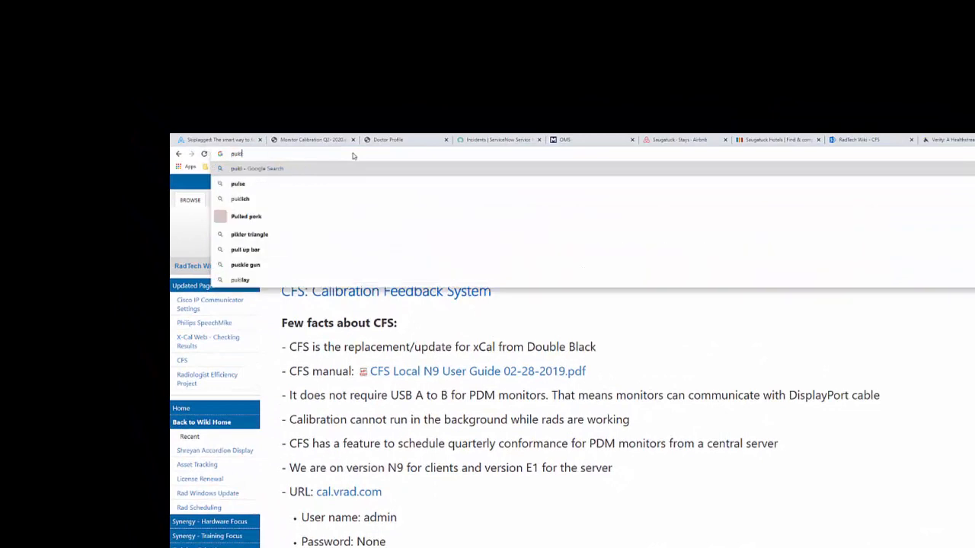
key("BackSpace")
type("lse.vrad.com")
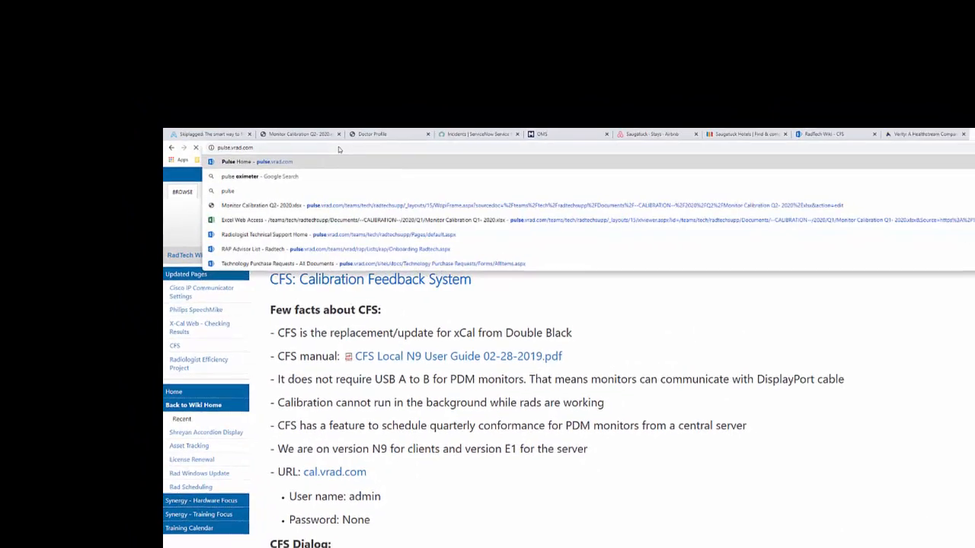
key("Return")
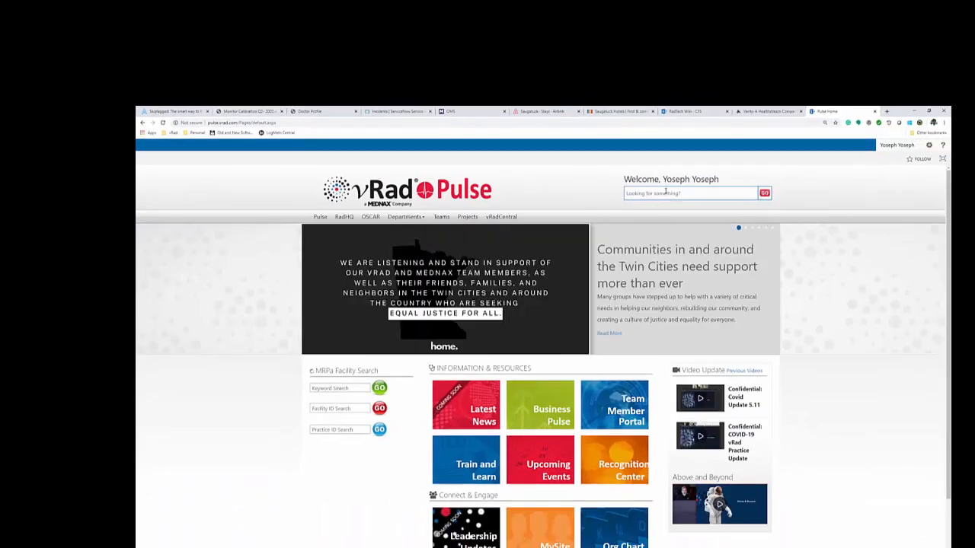
Search the Pulse site for cfs and open the RadTech wiki's CFS page from the results
left_click(712, 207)
left_click(656, 209)
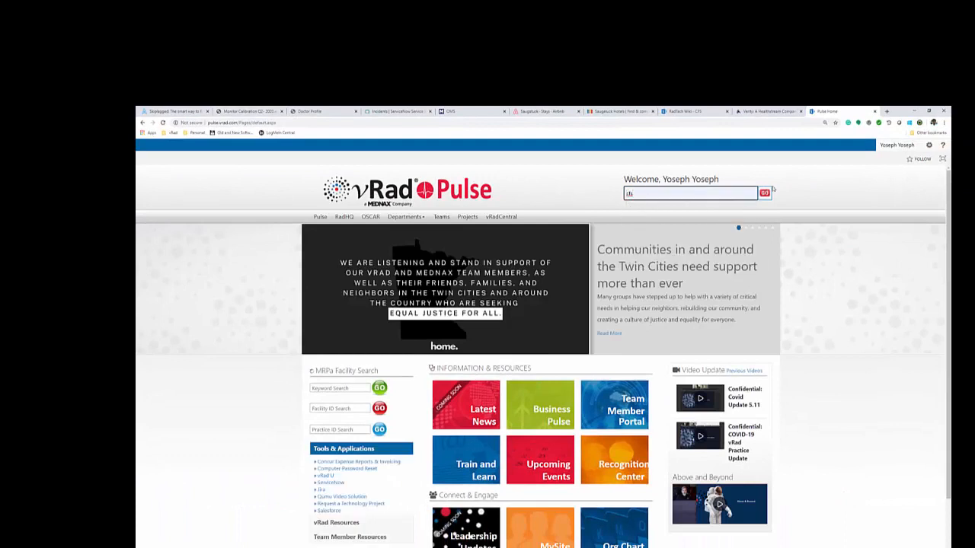
left_click(765, 192)
mouse_move(441, 312)
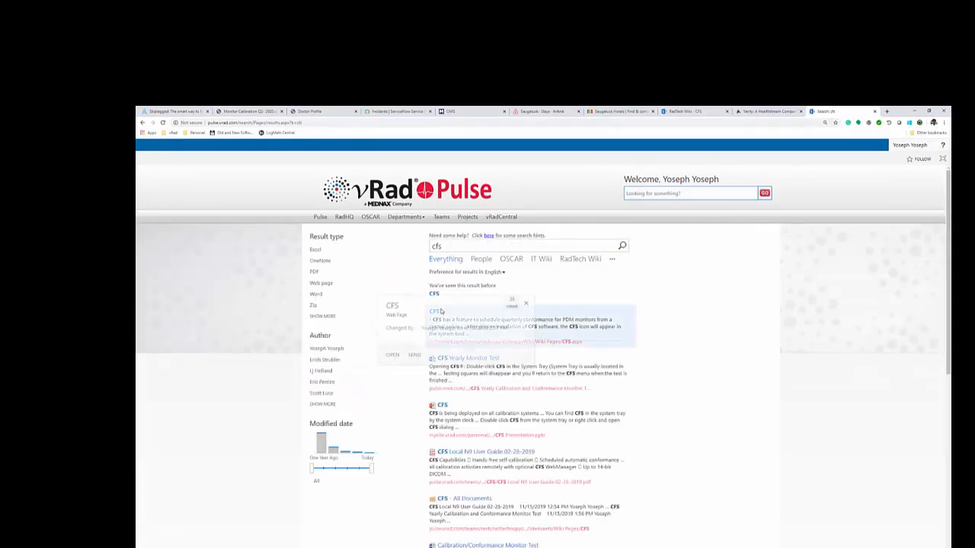
left_click(393, 355)
Look through the CFS wiki page's setup, calibration, troubleshooting and scheduler sections
scroll(432, 320, "down", 3)
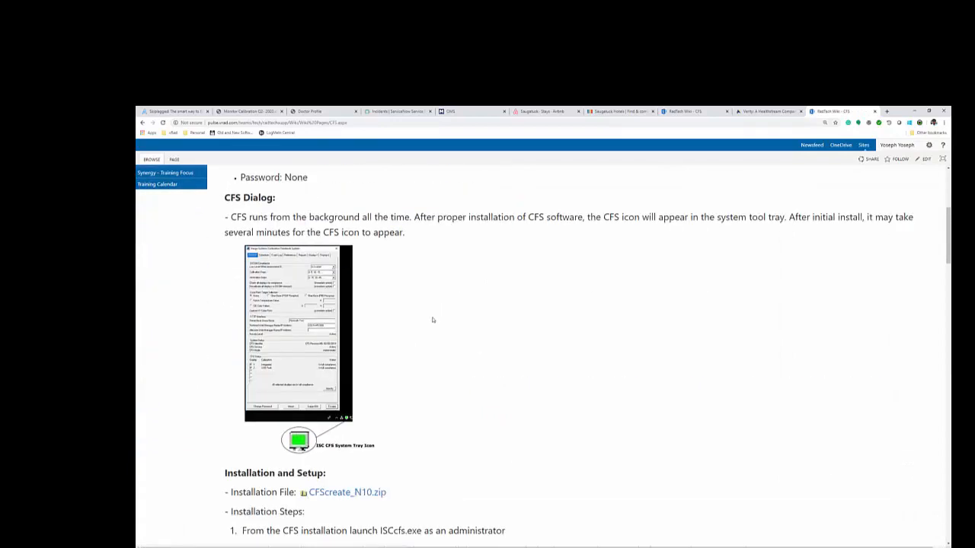
scroll(432, 320, "down", 20)
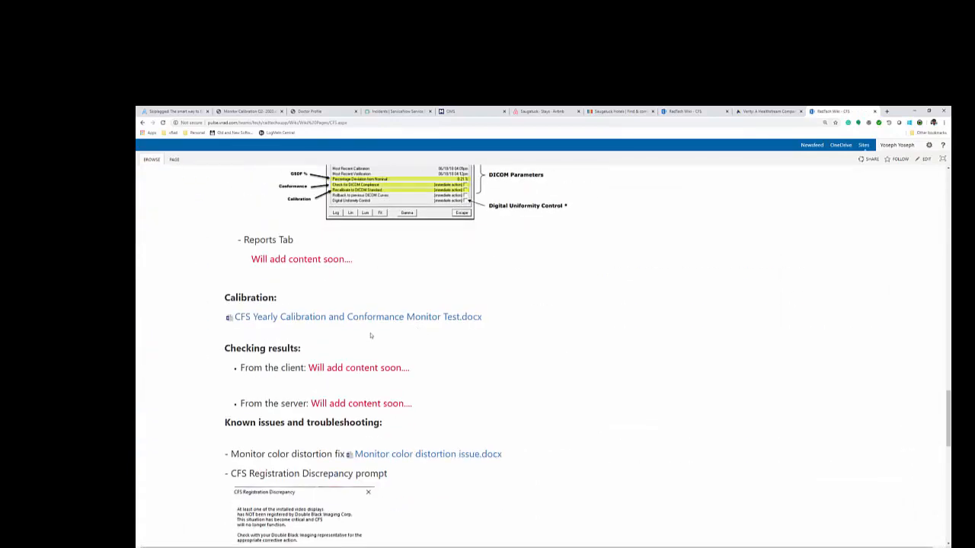
scroll(379, 319, "up", 15)
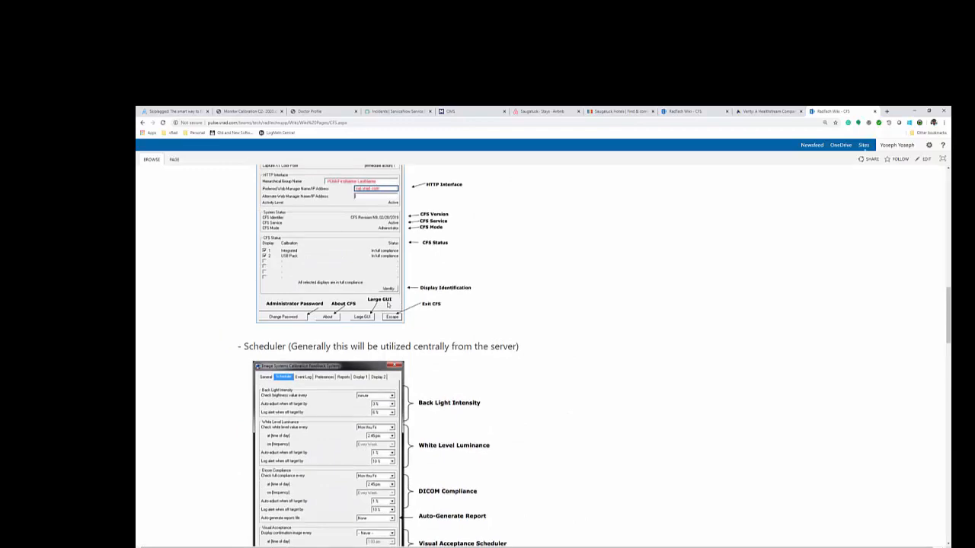
Locate the CFS registration code under the wiki's known issues and highlight it, then return to the calibration system window
scroll(406, 335, "up", 5)
scroll(381, 396, "down", 10)
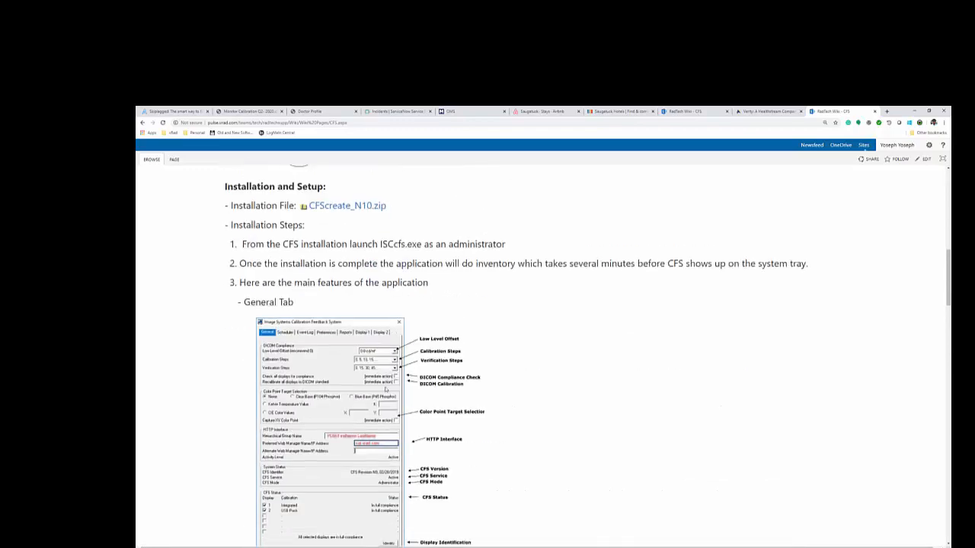
scroll(359, 465, "down", 10)
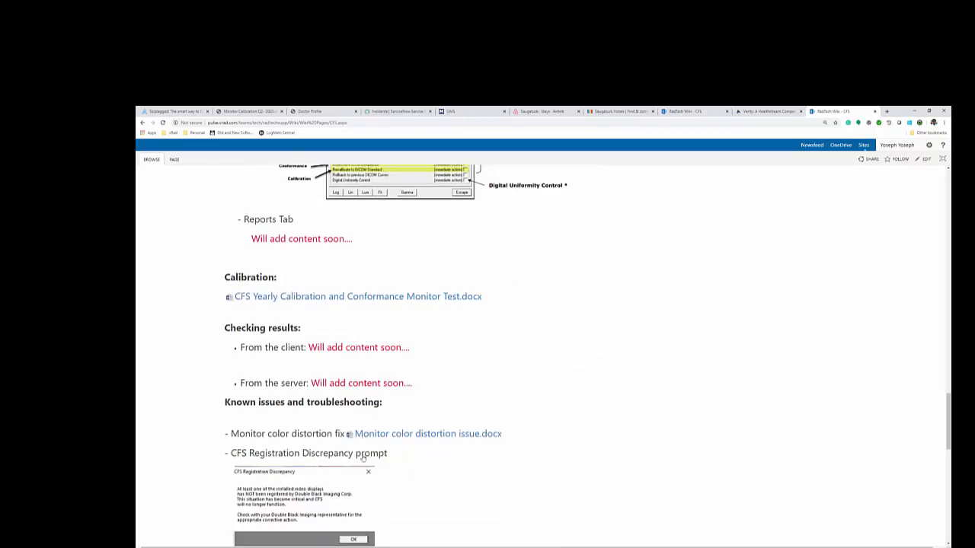
double_click(361, 331)
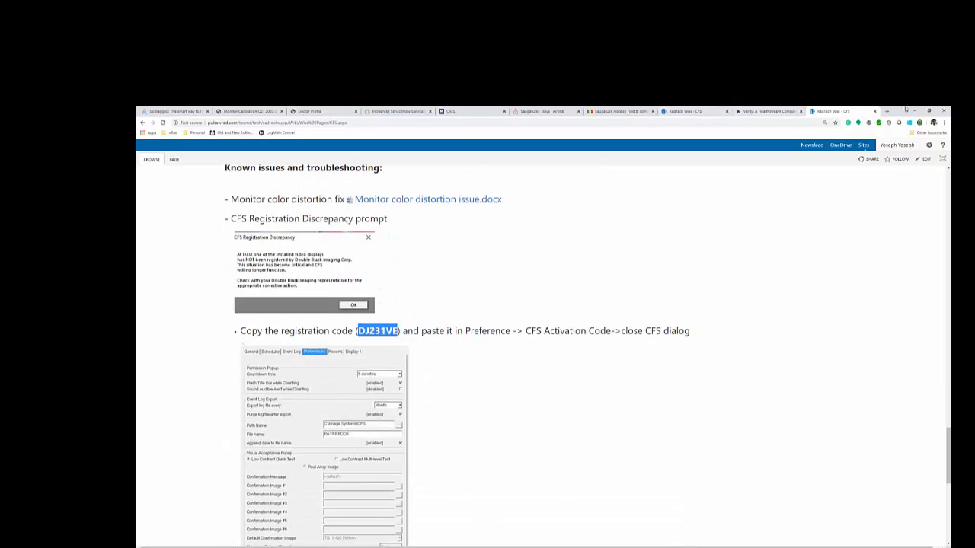
left_click(913, 111)
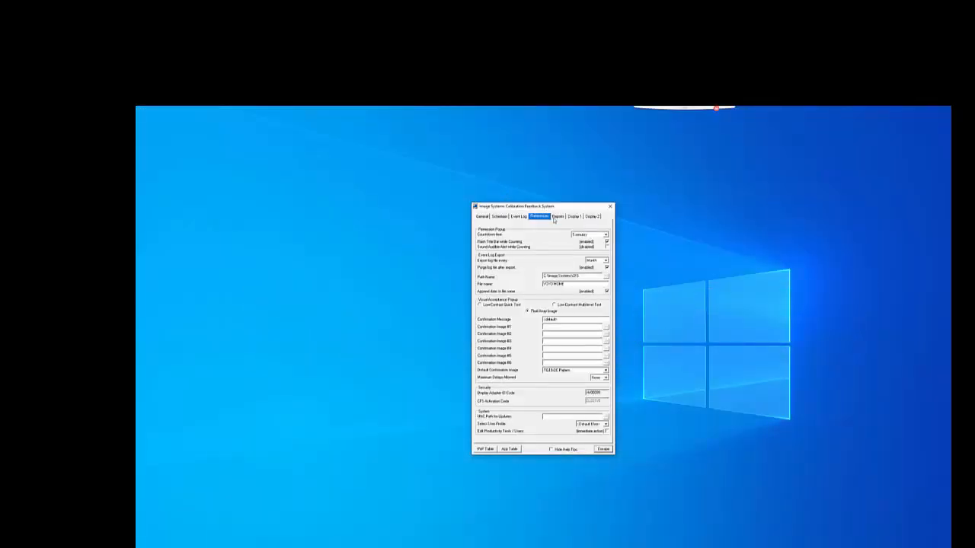
Review the report settings, then select USB Puck as the front luminance sensor for Display 1
left_click(558, 217)
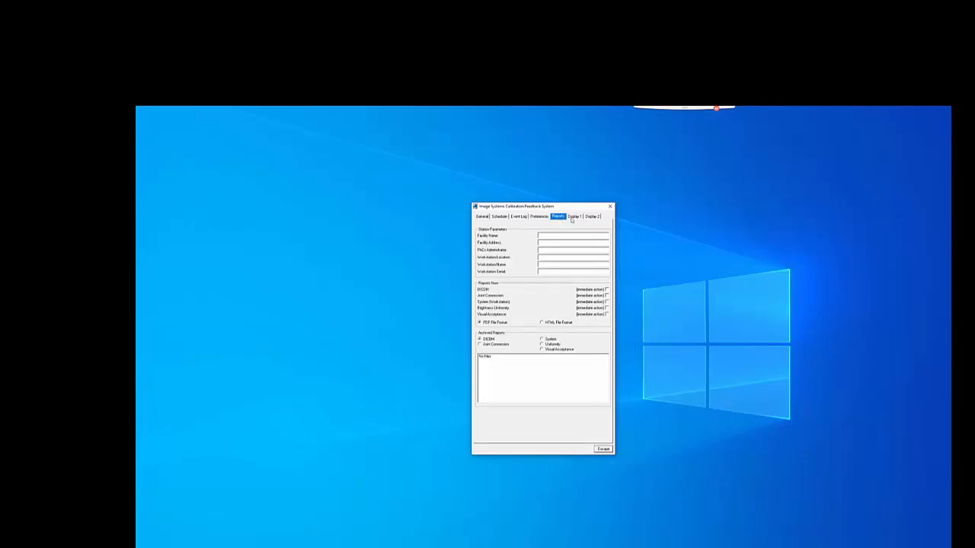
left_click(575, 217)
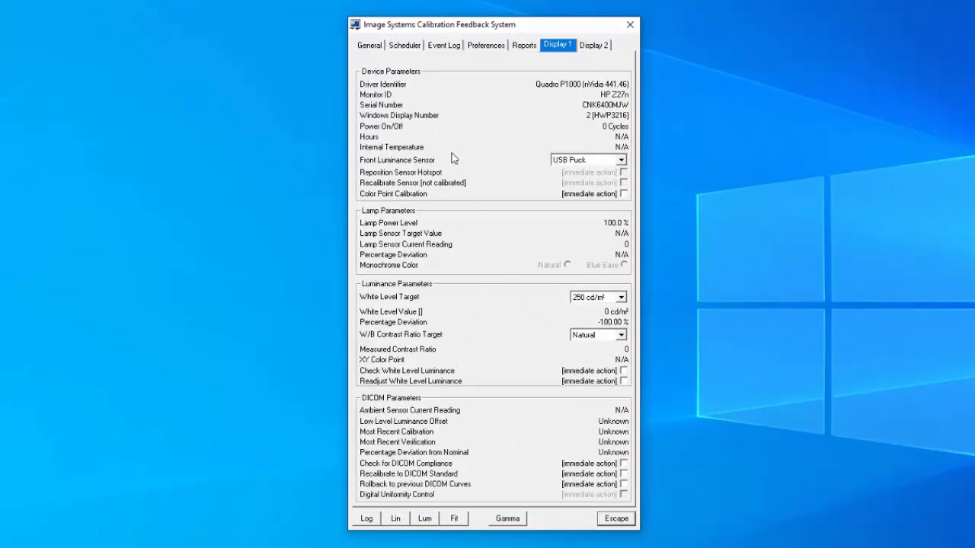
left_click(593, 161)
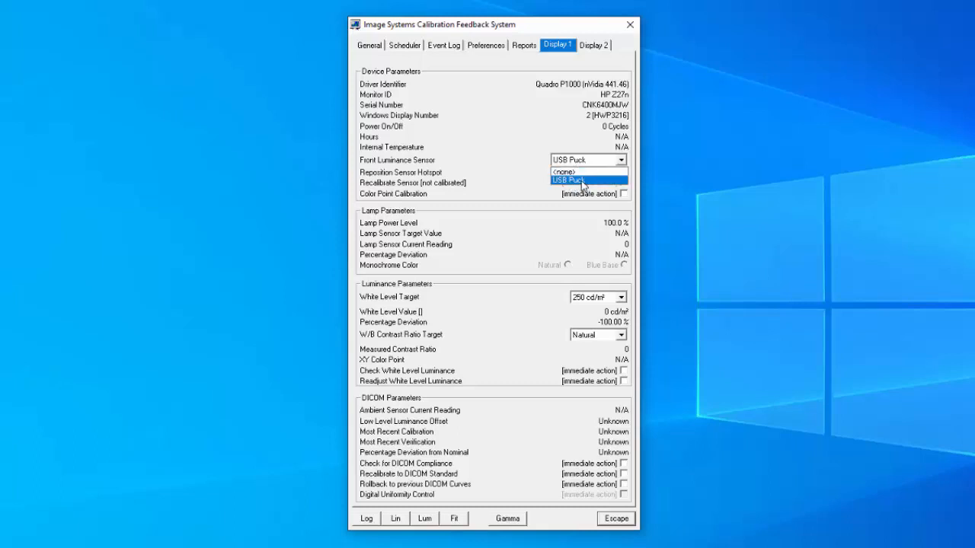
left_click(583, 181)
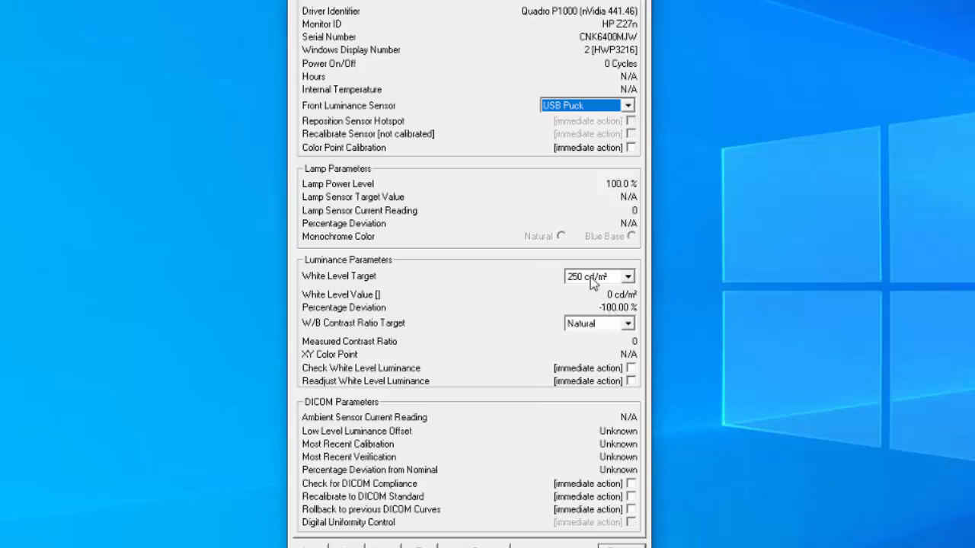
mouse_move(594, 281)
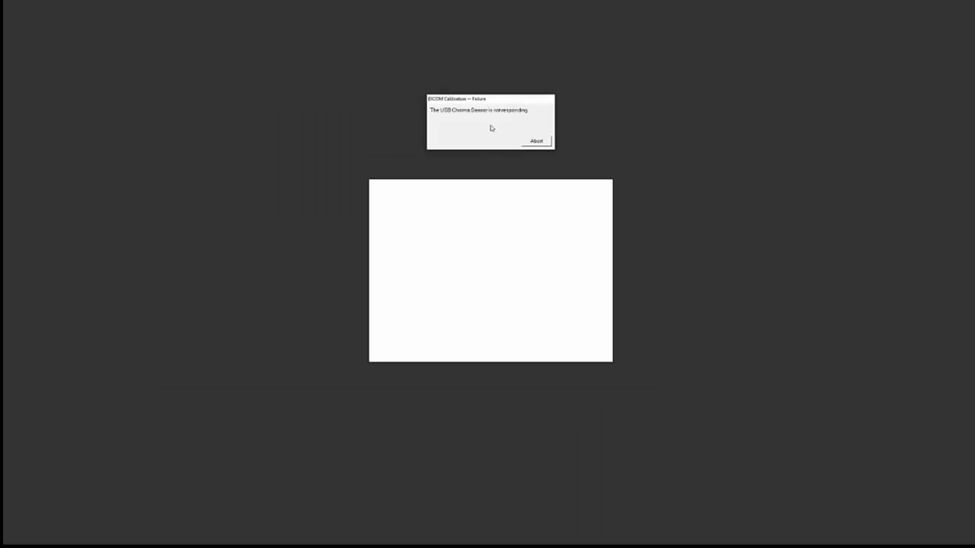
Abort the DICOM calibration and switch to Windows Media Player to play the full yearly calibration recording from an earlier point
left_click(536, 140)
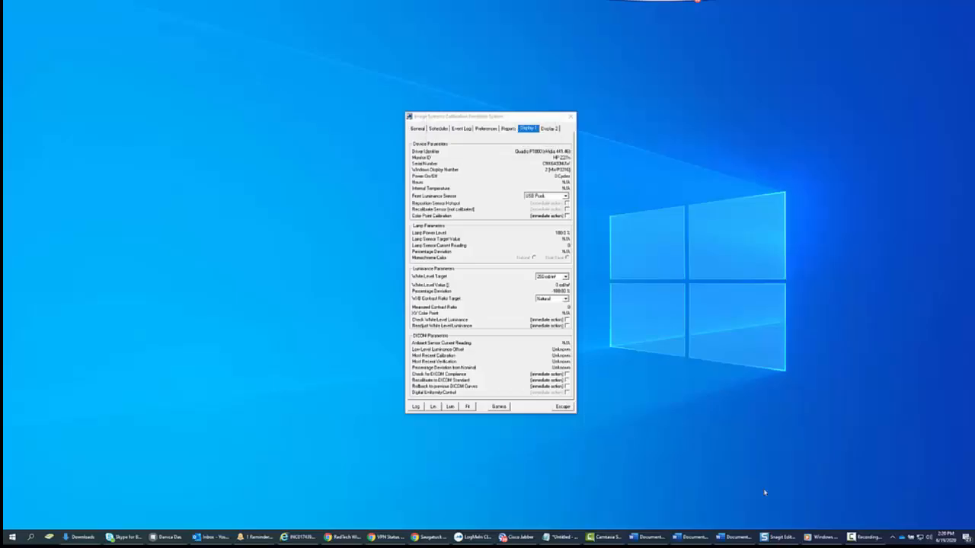
left_click(821, 537)
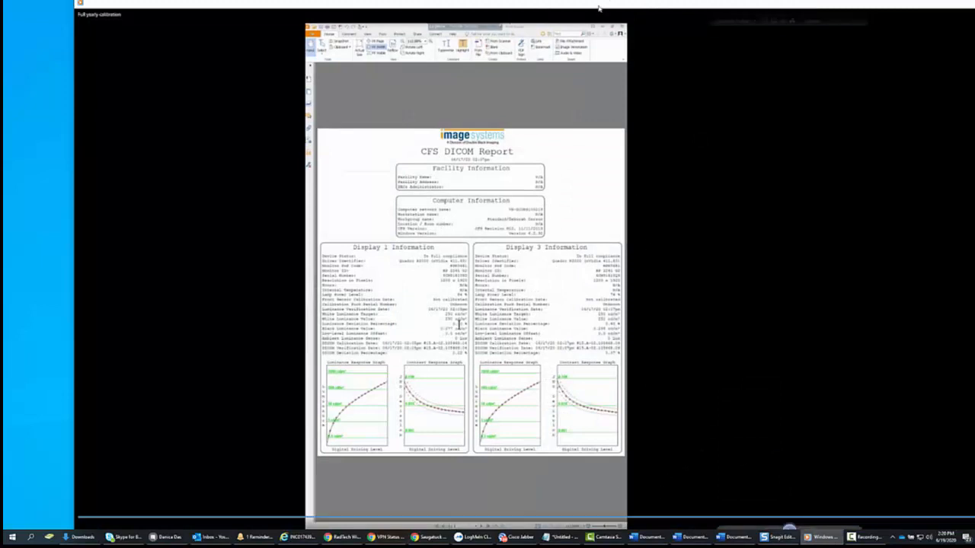
left_click(140, 519)
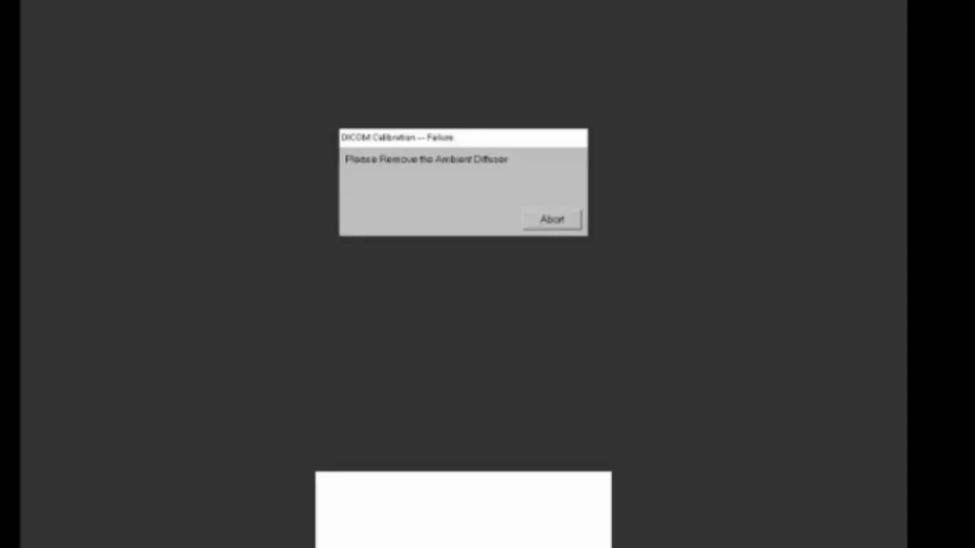
left_click(288, 518)
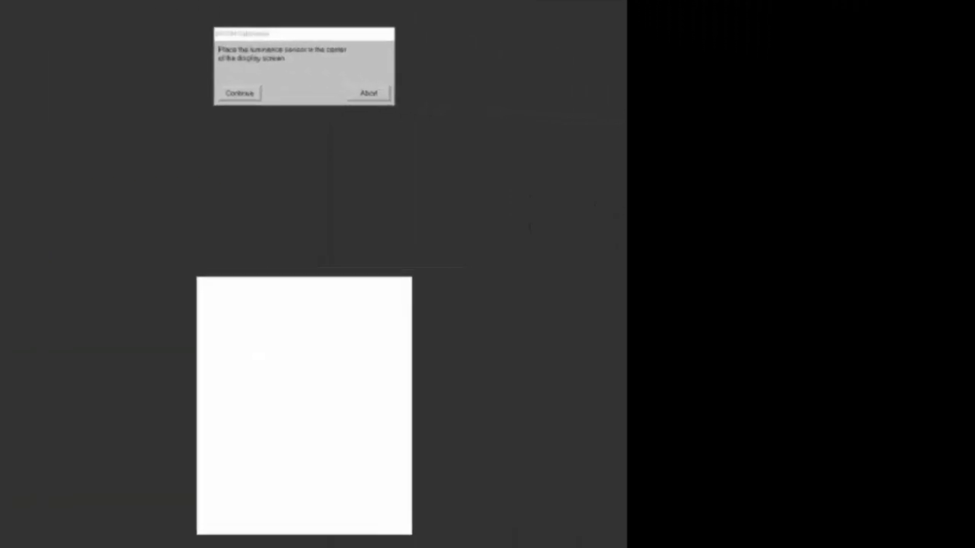
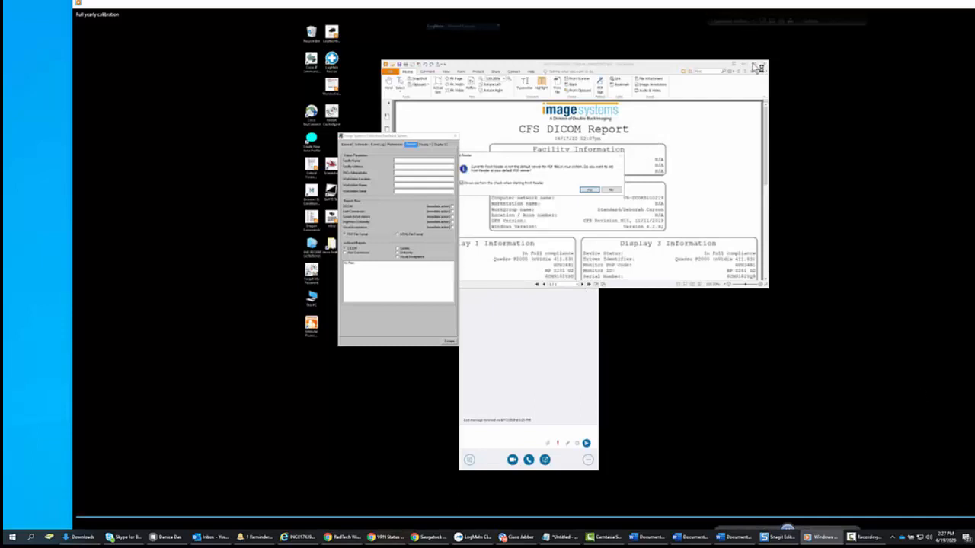
Decline making Foxit Reader the default PDF viewer and close the CFS DICOM report
left_click(611, 190)
left_click(753, 65)
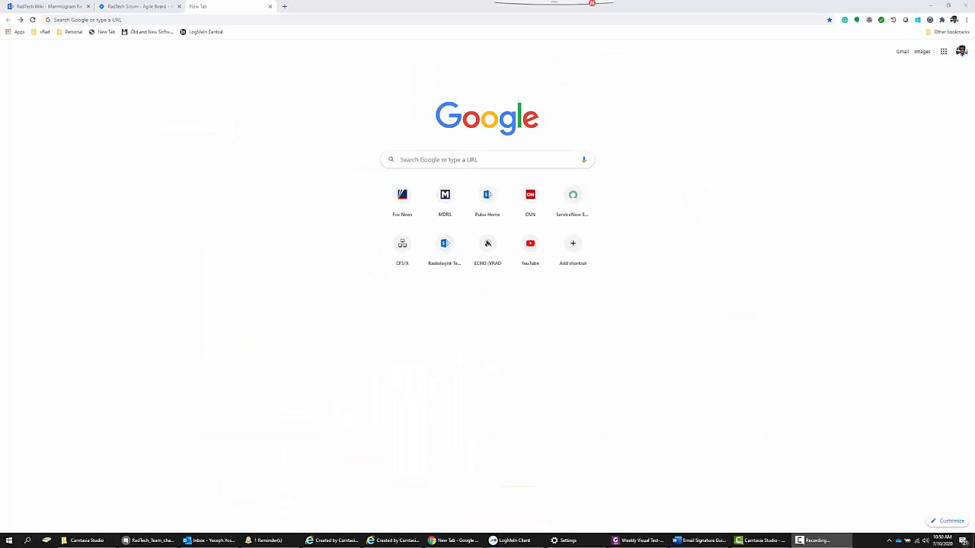
Switch to the browser, open the CFS Web Manager at cal.vrad.com and show the CFS workstation details
left_click(145, 19)
type("cal.vrad")
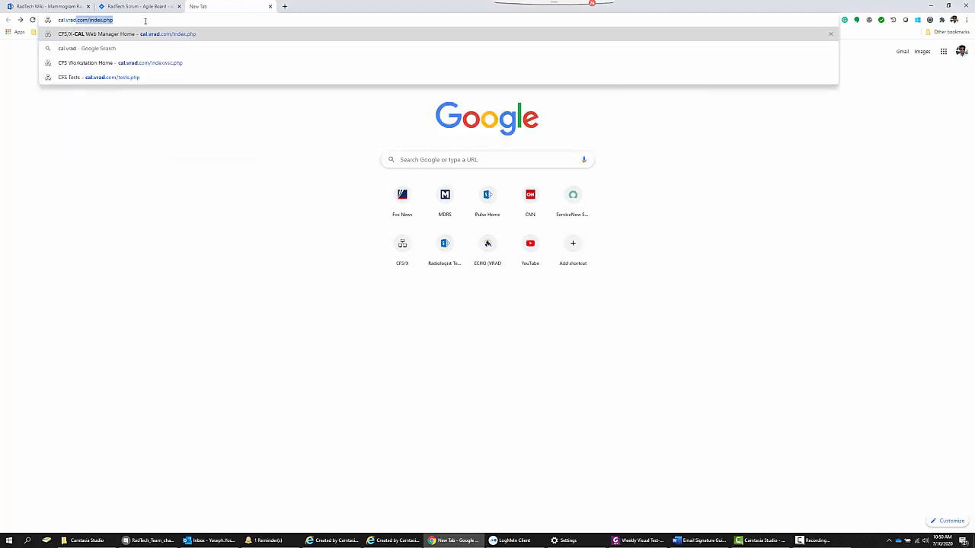
key("Return")
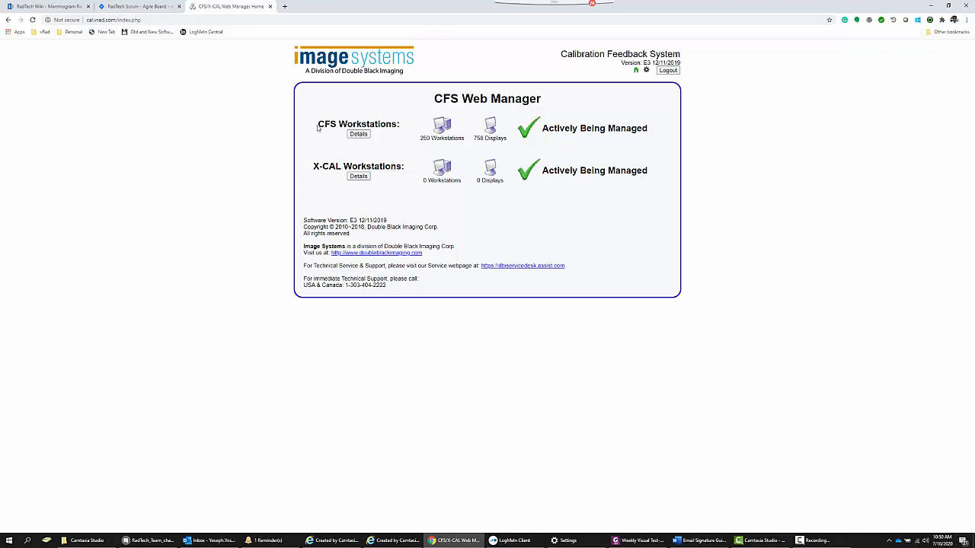
left_click_drag(317, 128, 405, 127)
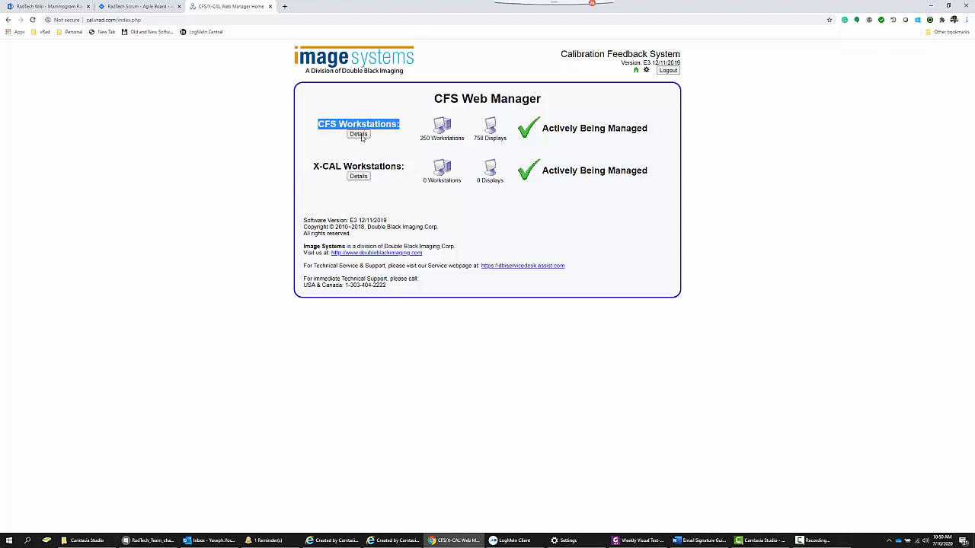
left_click(360, 135)
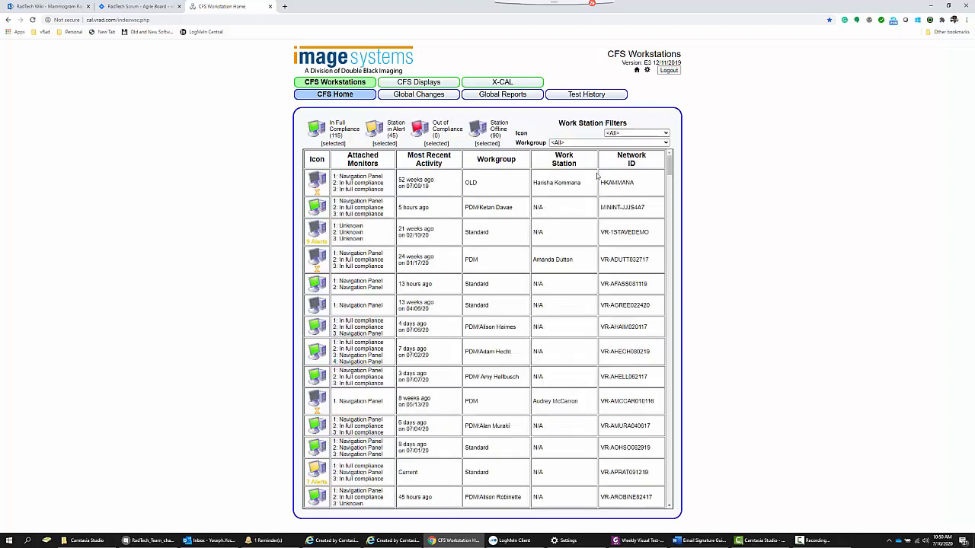
Search the workstation list for the radiologist's surname and compare the most recent activity of the matching workstations
key("ctrl+f")
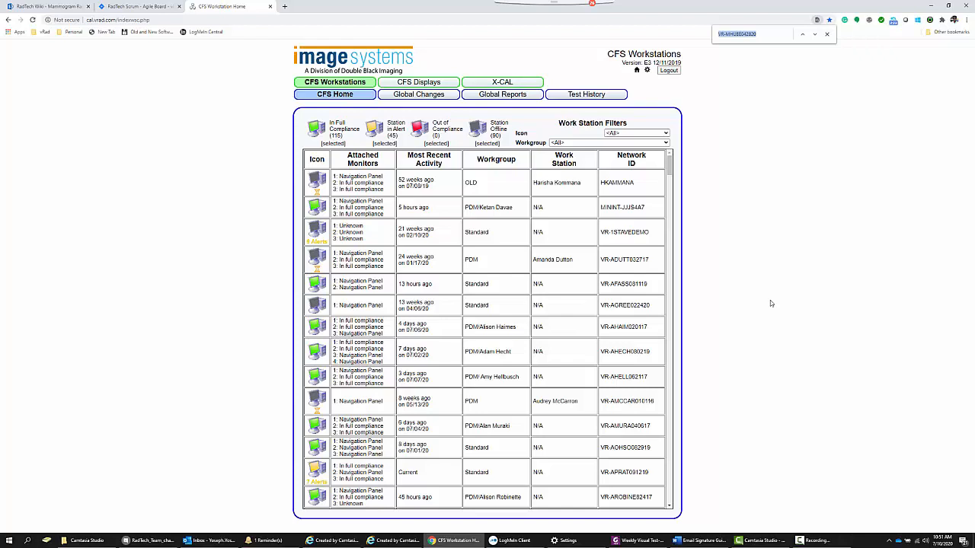
type("Strong")
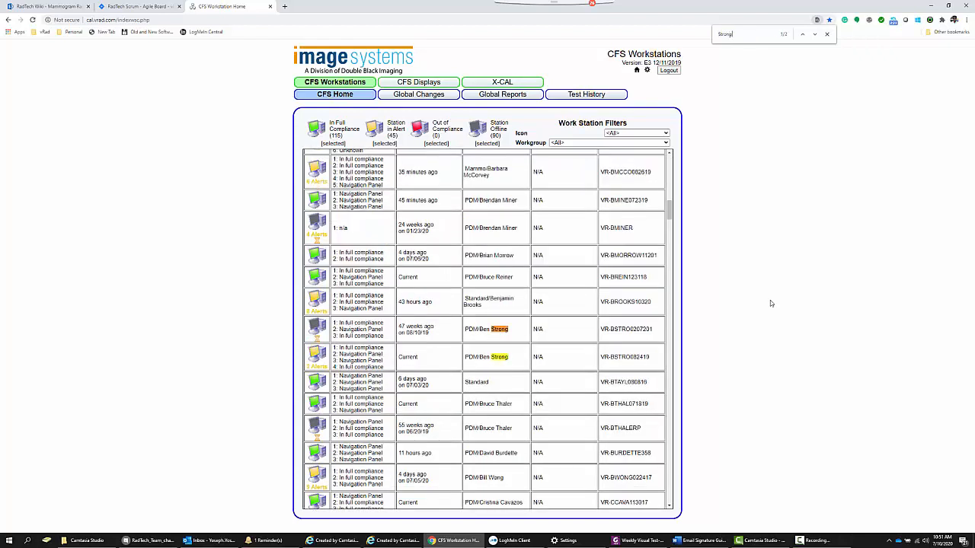
key("Return")
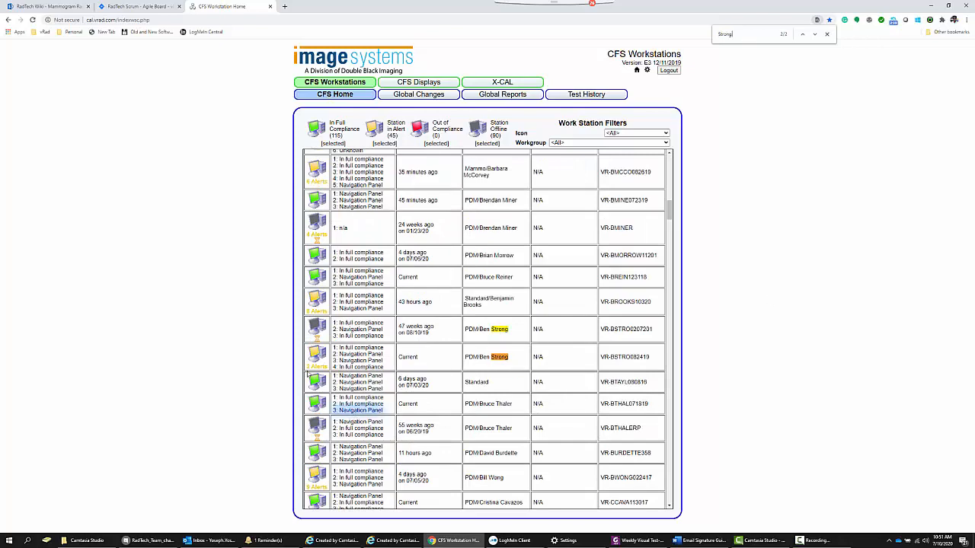
key("Return")
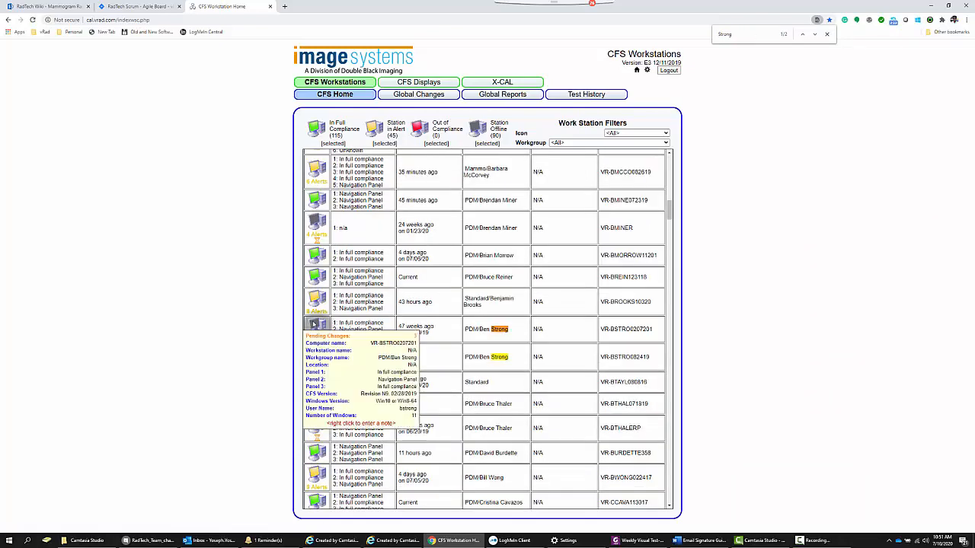
left_click_drag(403, 326, 446, 335)
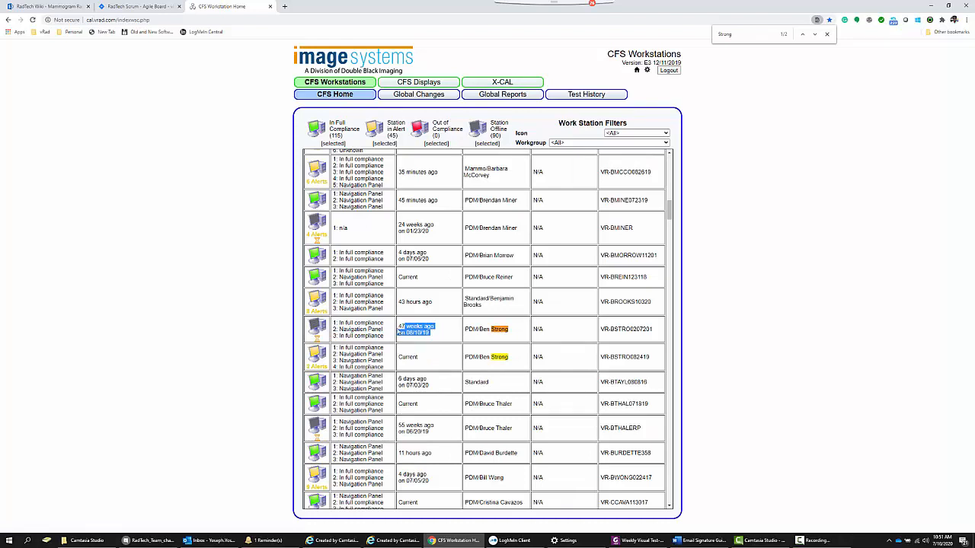
left_click_drag(396, 328, 433, 332)
mouse_move(313, 332)
double_click(416, 357)
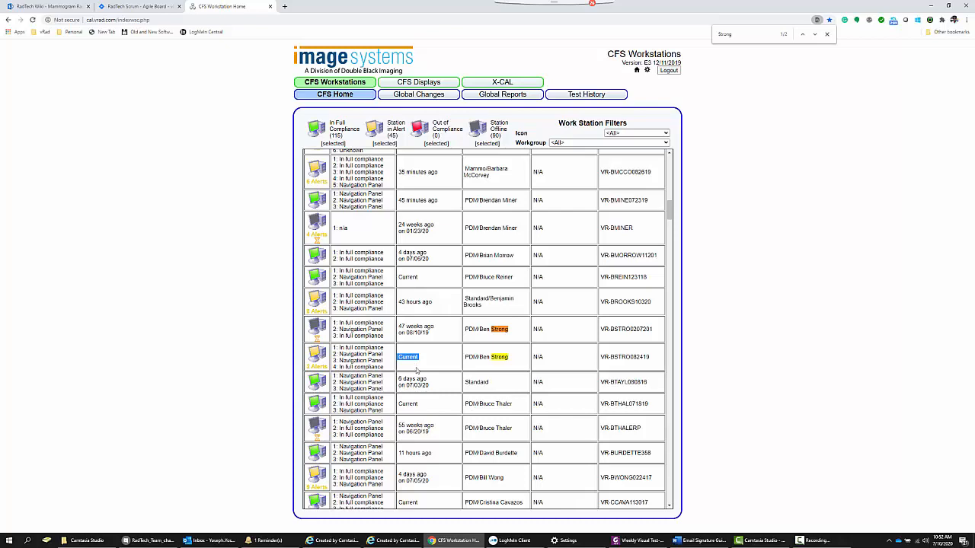
Examine the recent activity and compliance status of other workstations in the list
scroll(427, 414, "down", 3)
scroll(424, 412, "down", 3)
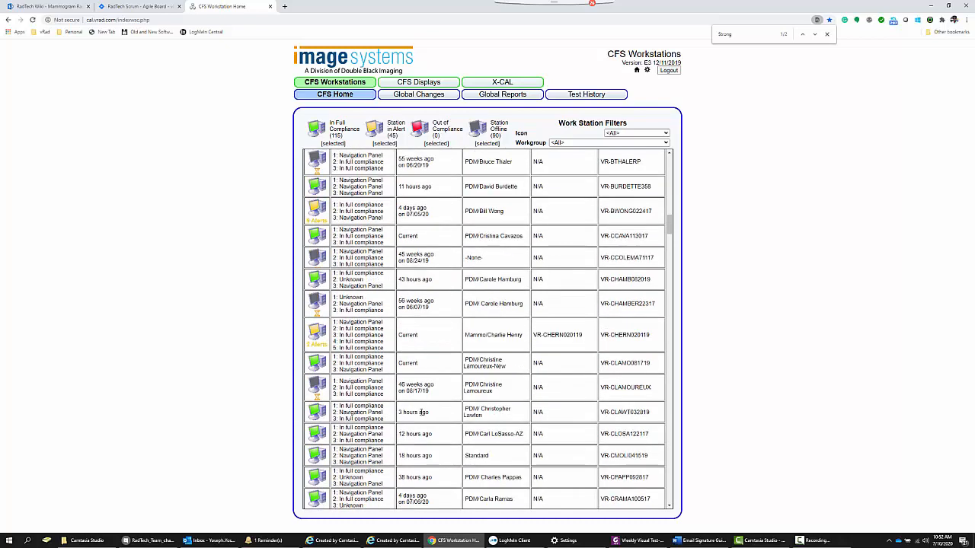
double_click(410, 478)
scroll(410, 391, "up", 2)
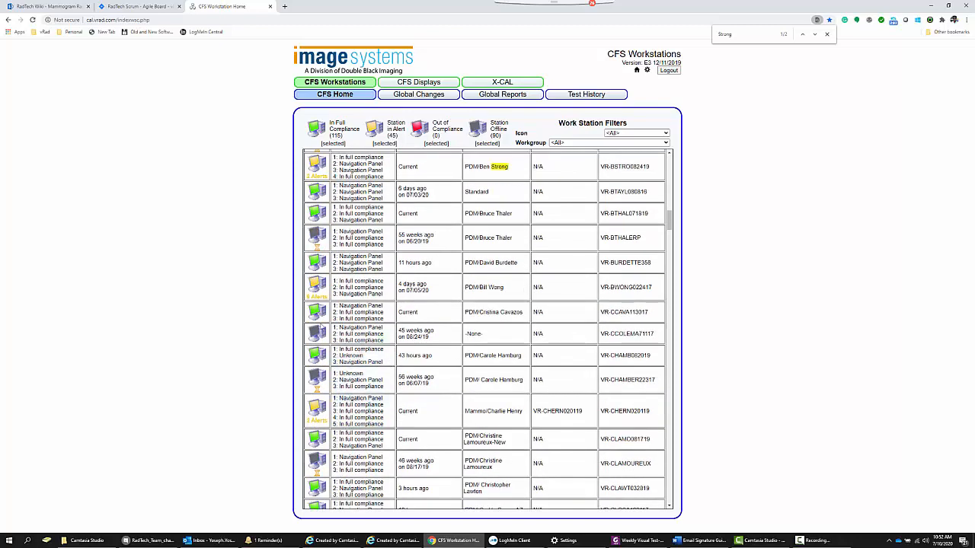
mouse_move(314, 288)
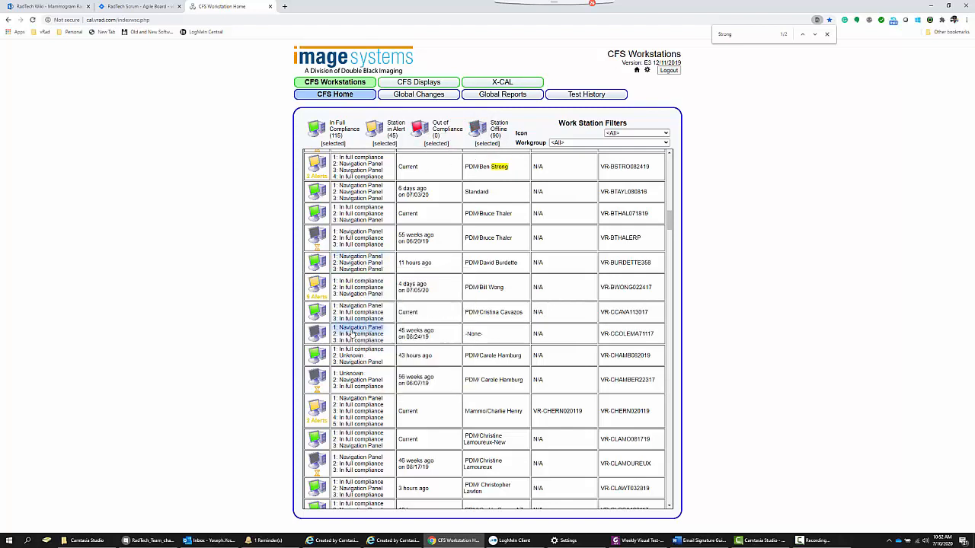
mouse_move(342, 404)
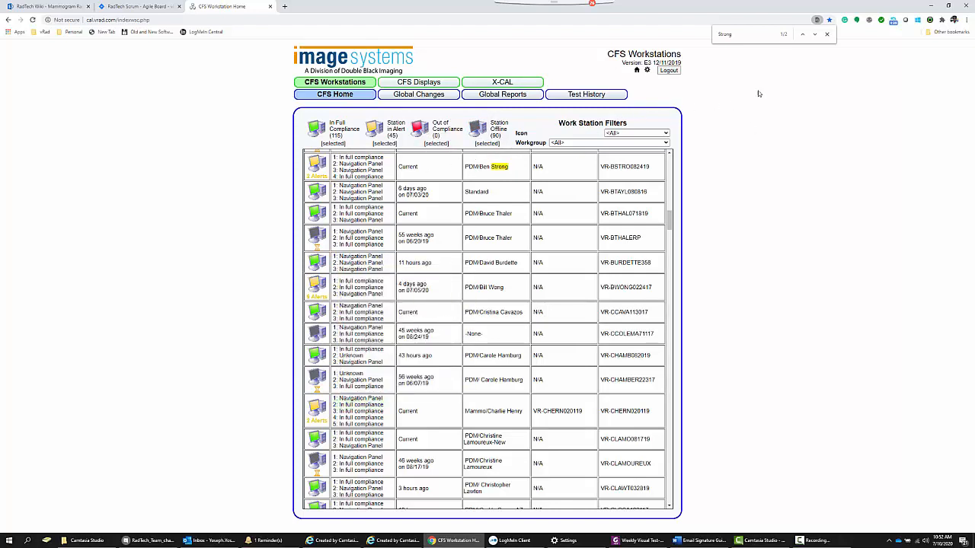
Return to the surname matches, open the workstation in alert and review its active alerts and general station information
left_click(813, 36)
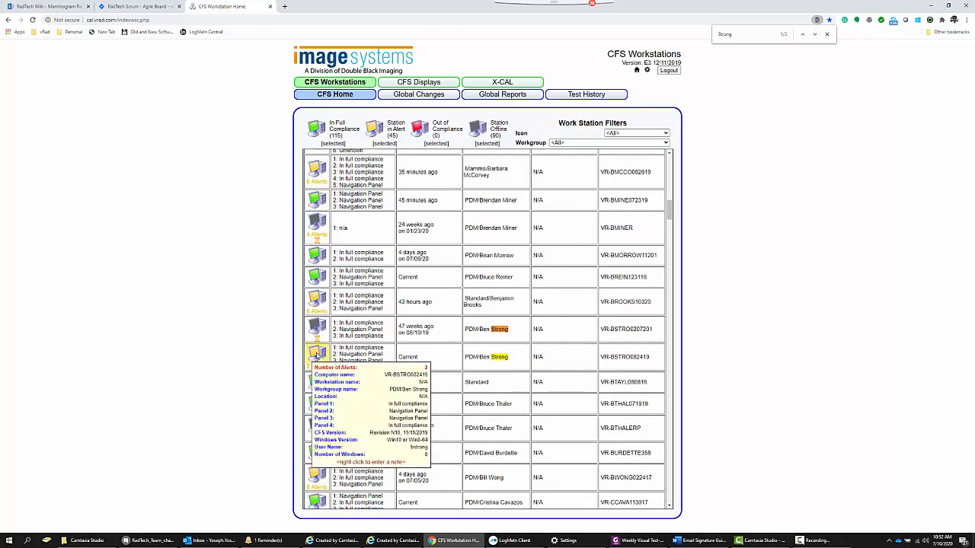
left_click(315, 356)
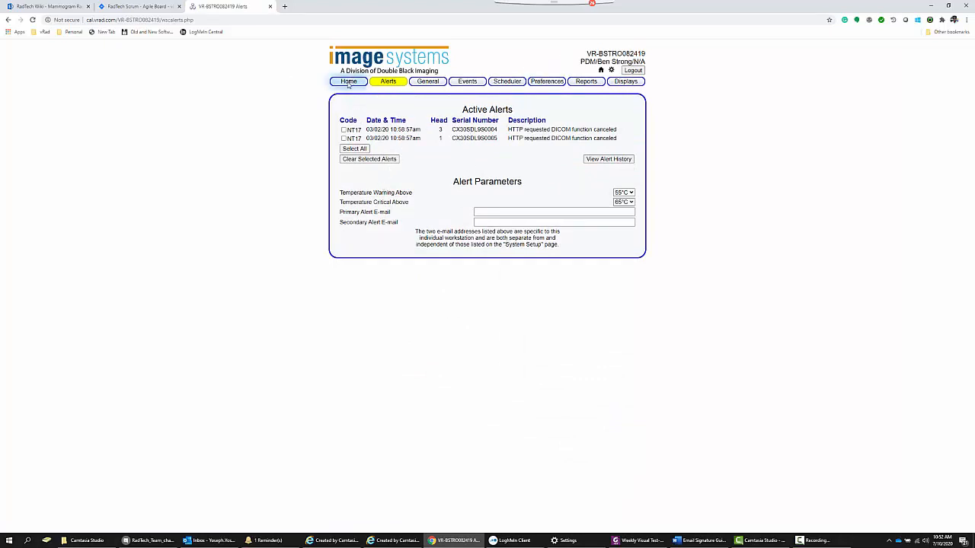
left_click(427, 81)
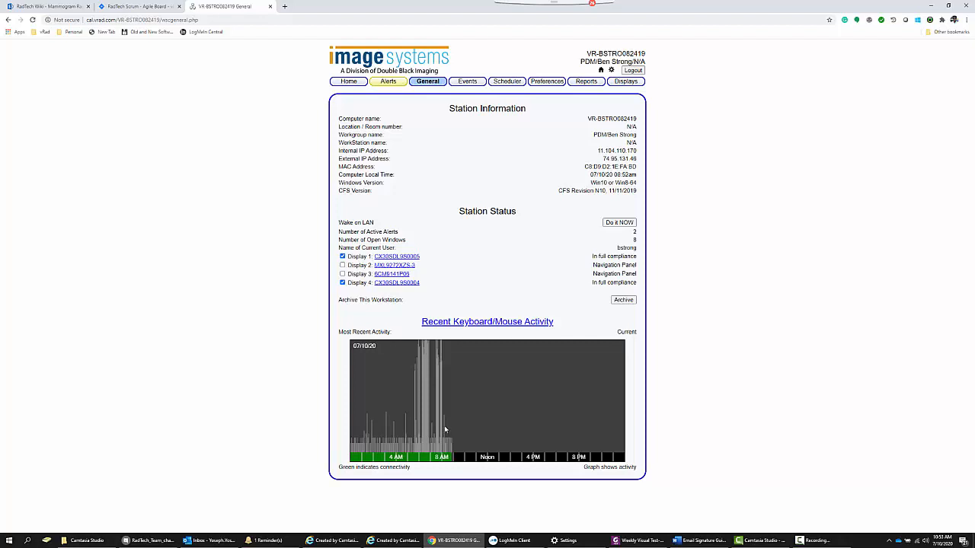
Open the workstation's reports and generate a new DICOM report immediately
left_click(587, 82)
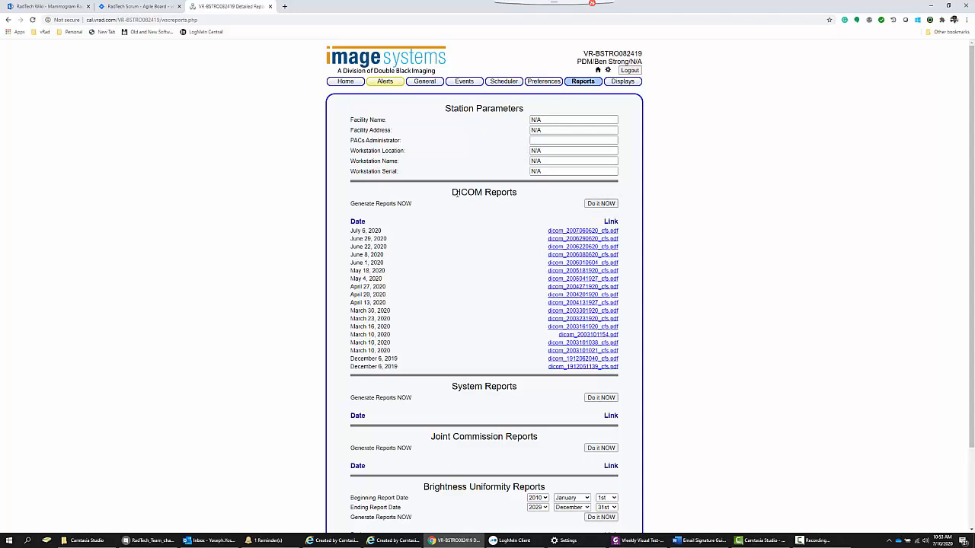
left_click_drag(455, 195, 518, 192)
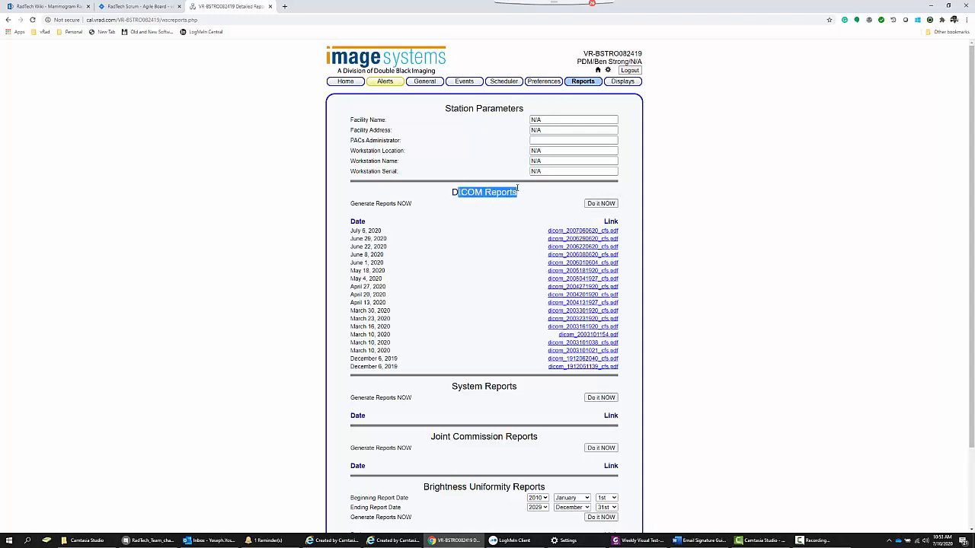
left_click(592, 204)
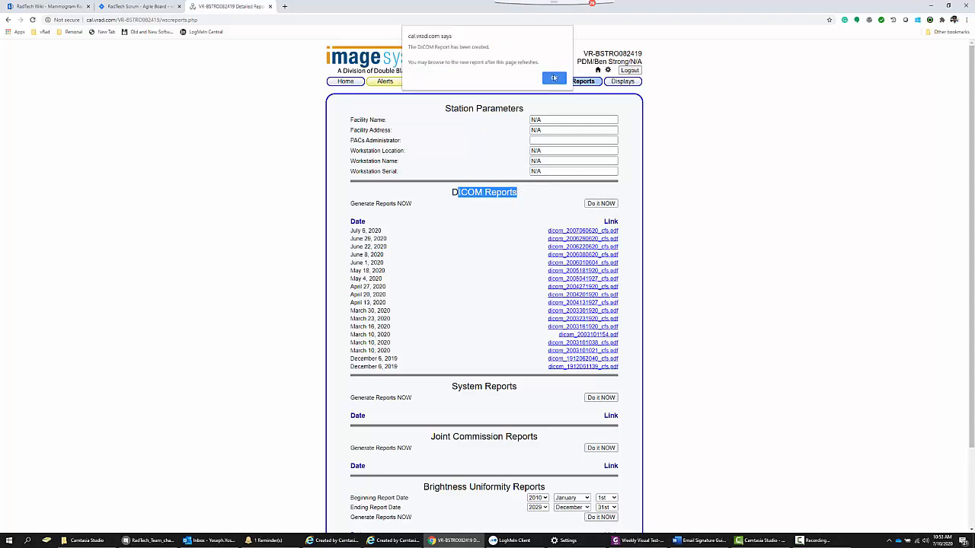
Acknowledge the report's creation and open the new DICOM report dated July 10, 2020 at a readable size
left_click(554, 79)
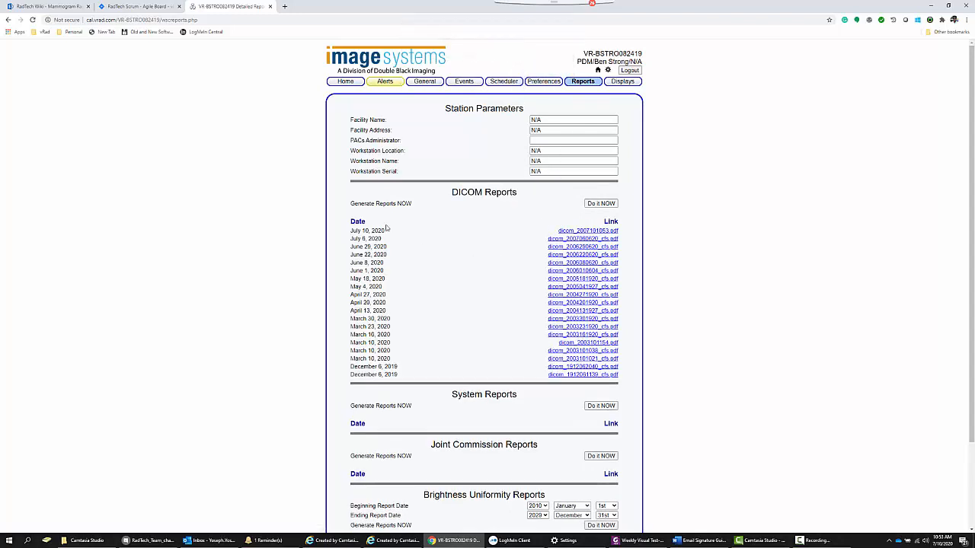
left_click_drag(418, 226, 577, 233)
left_click(577, 232)
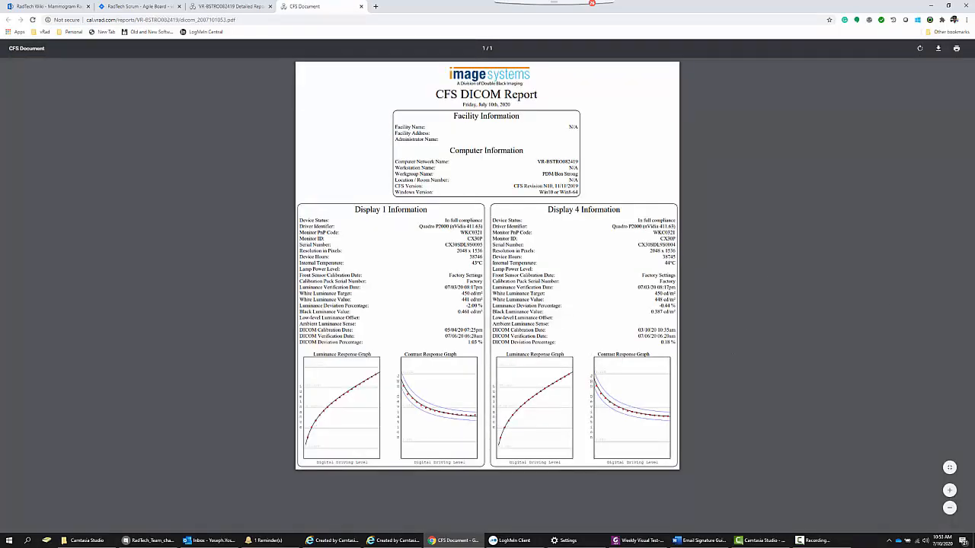
scroll(476, 331, "up", 3)
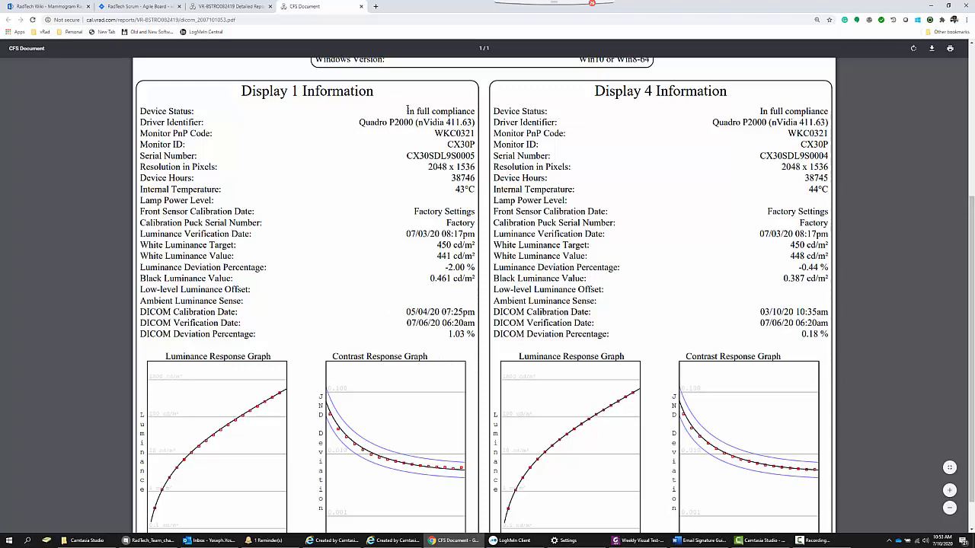
Check the device status of Display 1 in the DICOM report
left_click_drag(406, 111, 468, 111)
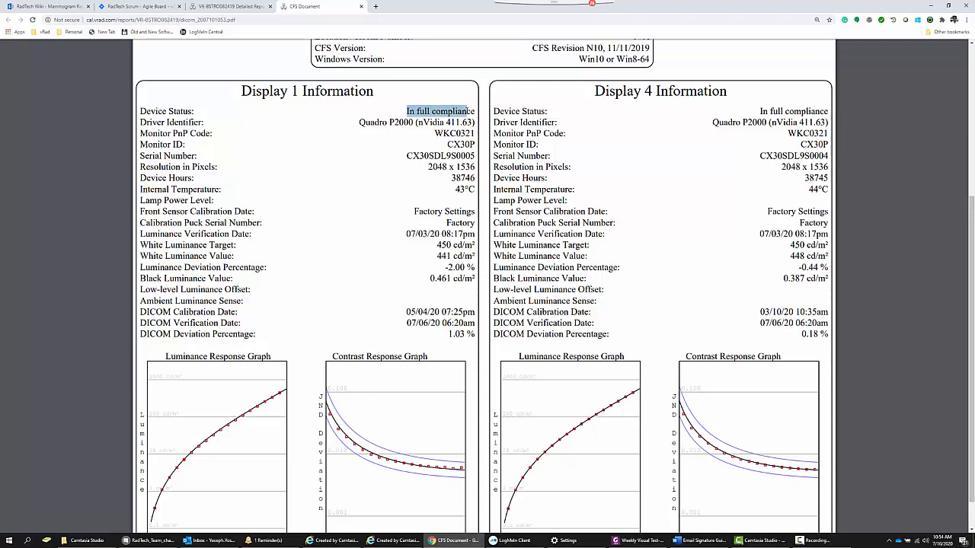
left_click(415, 109)
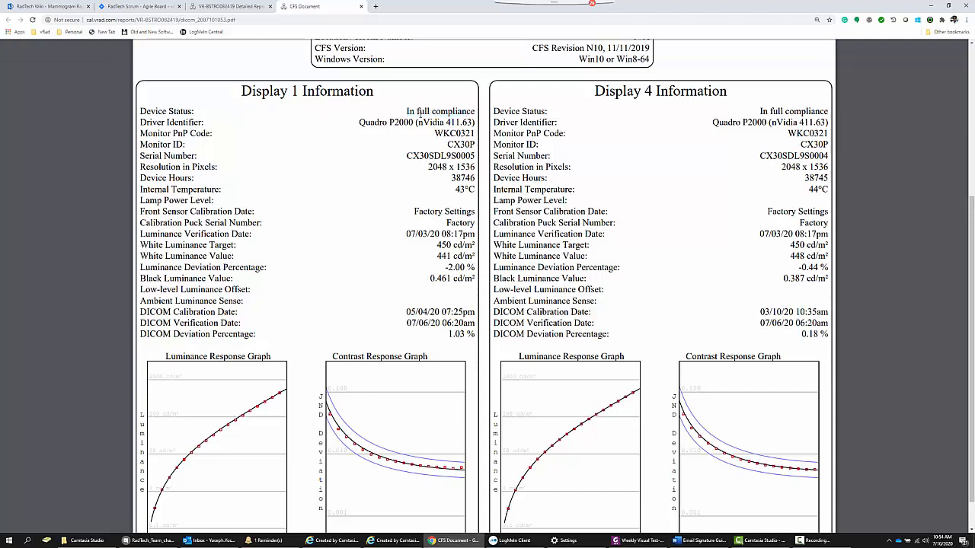
left_click_drag(407, 111, 468, 113)
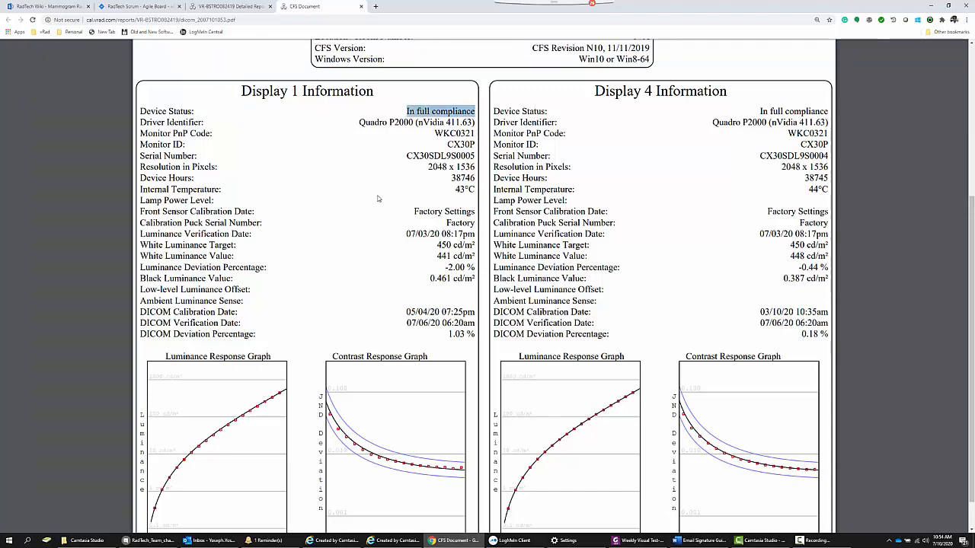
Compare the white luminance target, white luminance value and luminance deviation percentage of Display 1 and Display 4
left_click_drag(140, 244, 830, 257)
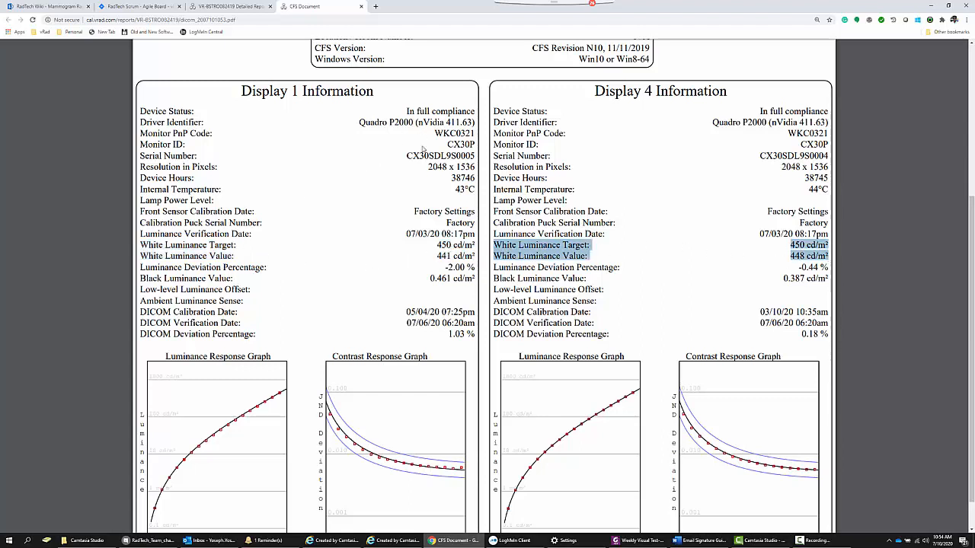
left_click_drag(451, 245, 437, 245)
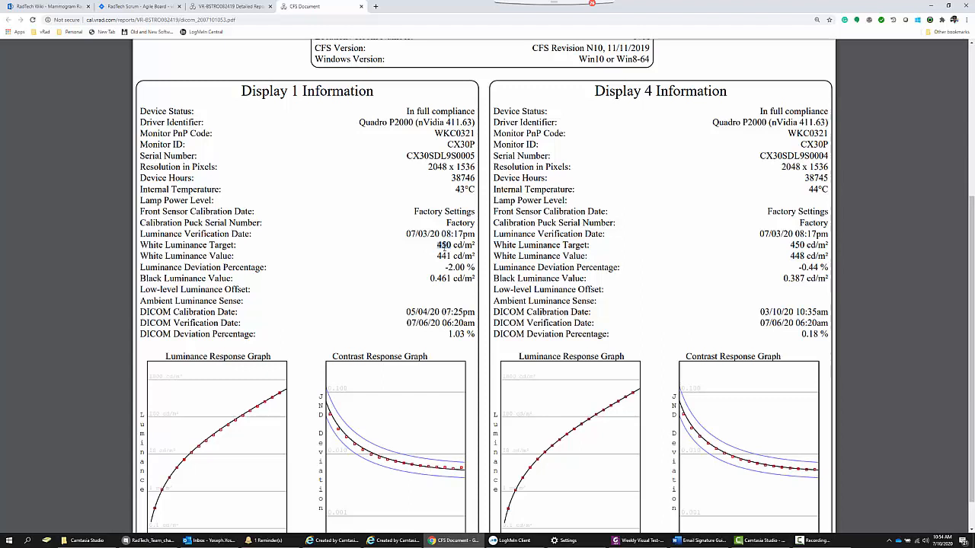
double_click(439, 256)
left_click_drag(149, 268, 287, 274)
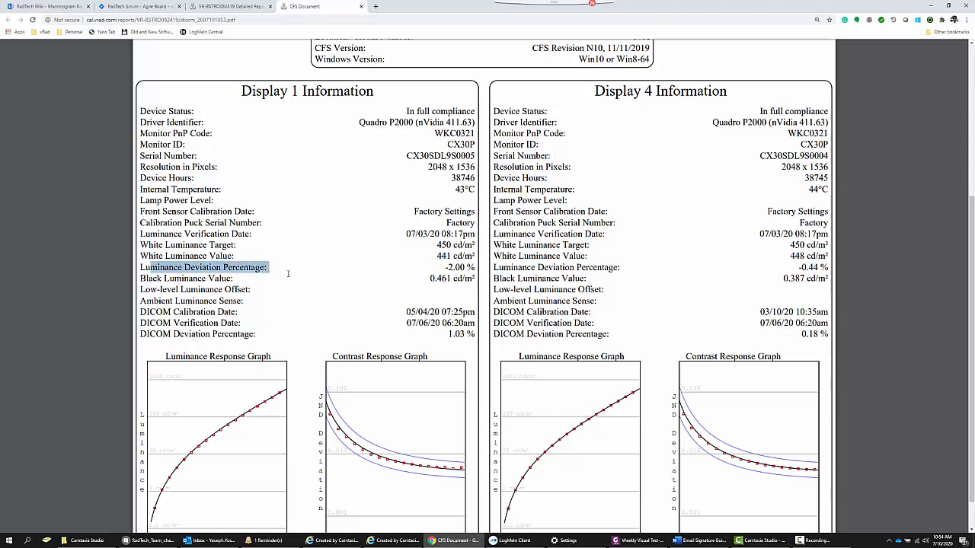
left_click_drag(364, 266, 476, 268)
left_click(446, 267)
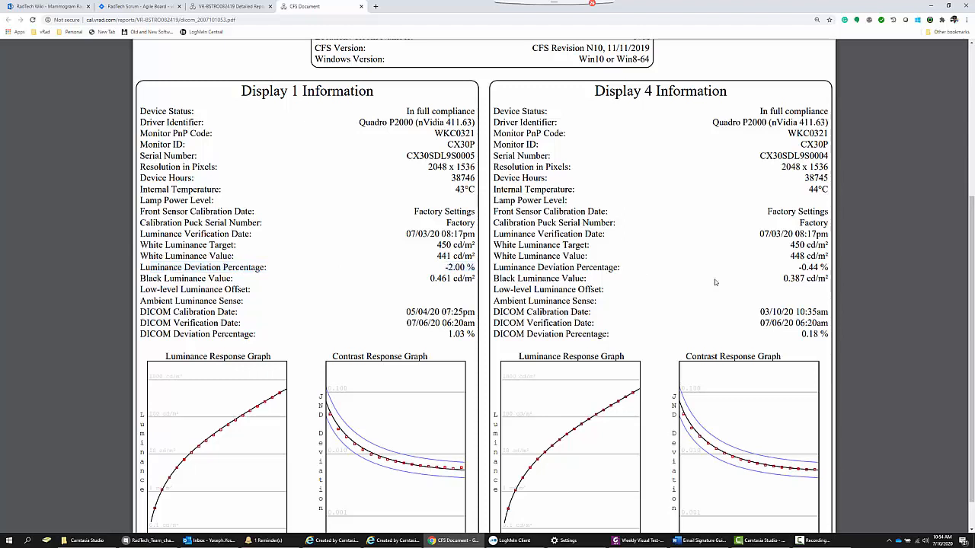
triple_click(804, 267)
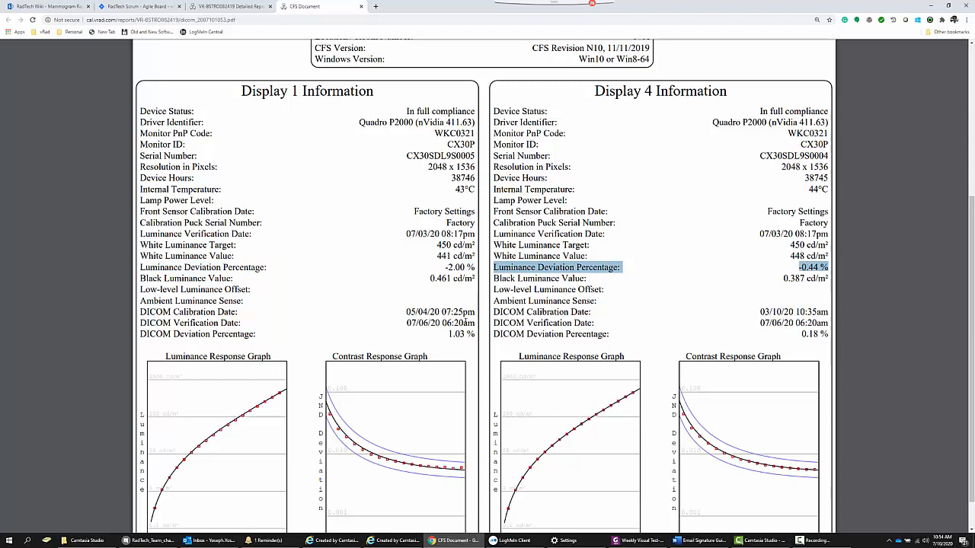
Examine the DICOM calibration and verification dates of both displays, concentrating on the difference between the two dates for Display 1
left_click_drag(151, 312, 478, 326)
left_click_drag(763, 320, 499, 313)
left_click(446, 320)
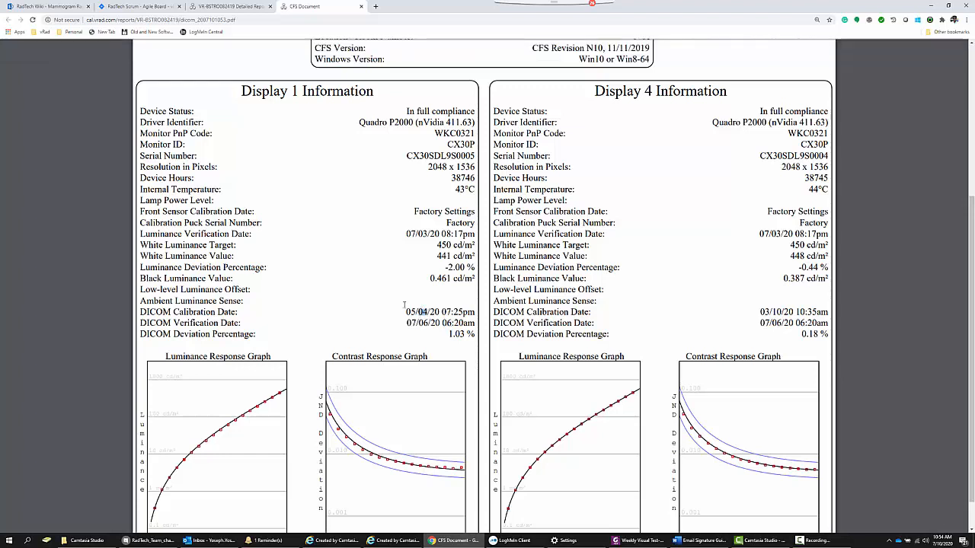
left_click_drag(405, 306, 479, 326)
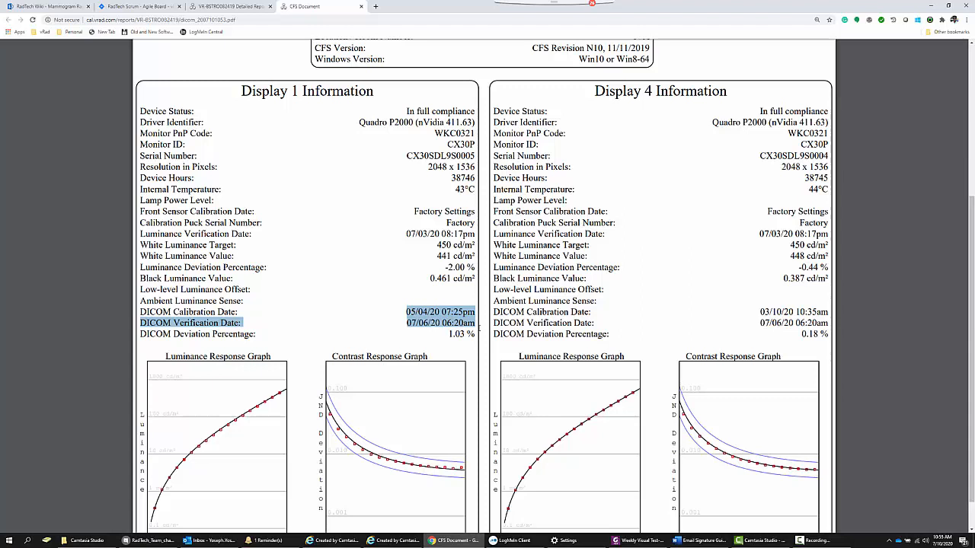
left_click(401, 317)
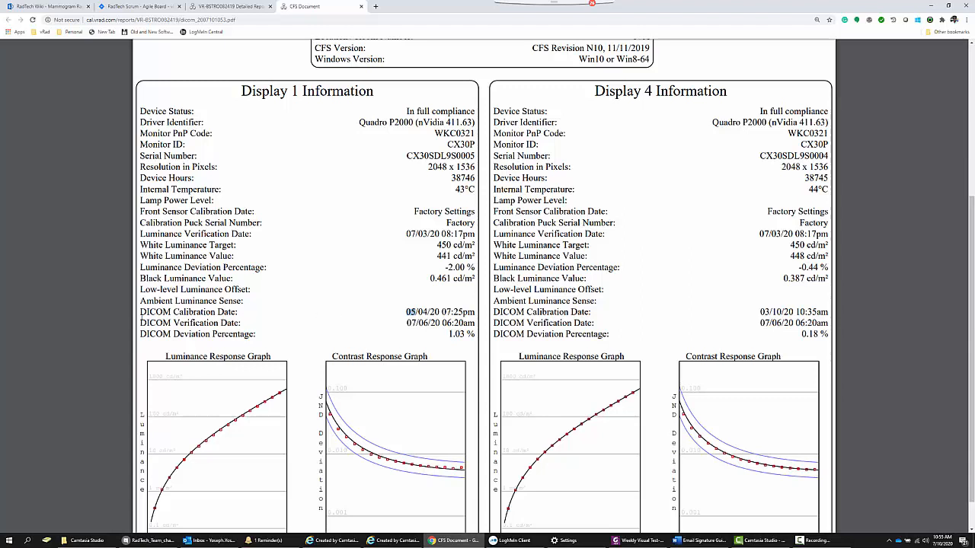
left_click_drag(150, 313, 335, 320)
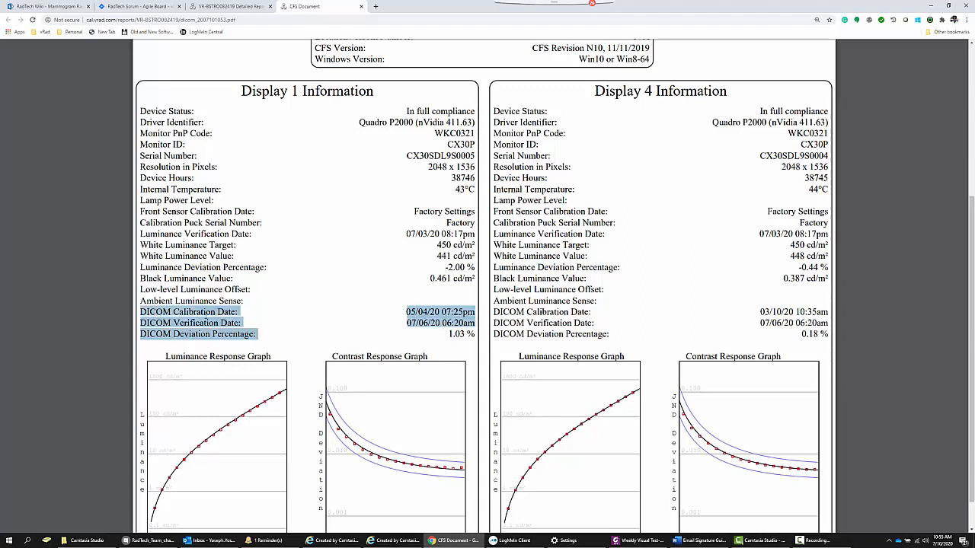
left_click_drag(142, 312, 438, 319)
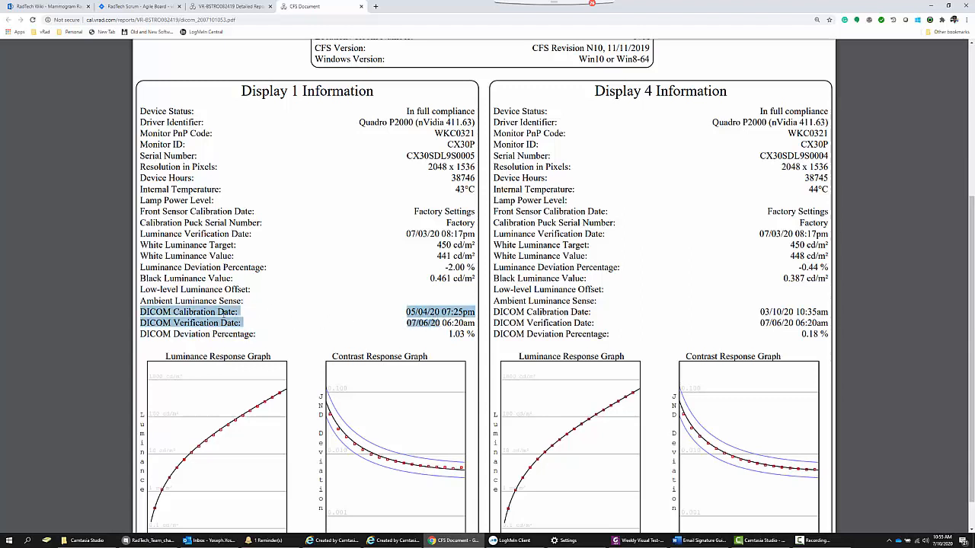
left_click_drag(174, 323, 302, 325)
left_click_drag(420, 330, 230, 326)
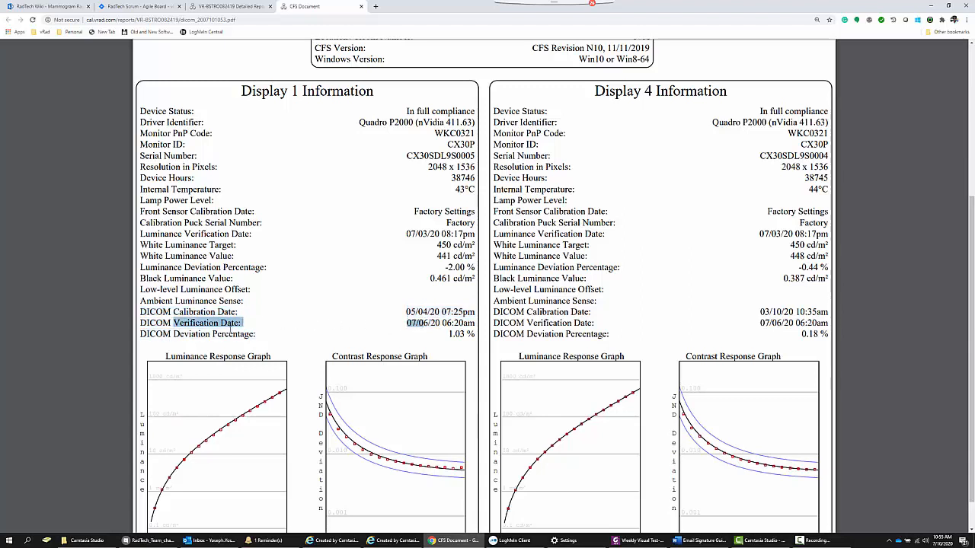
left_click_drag(140, 312, 160, 312)
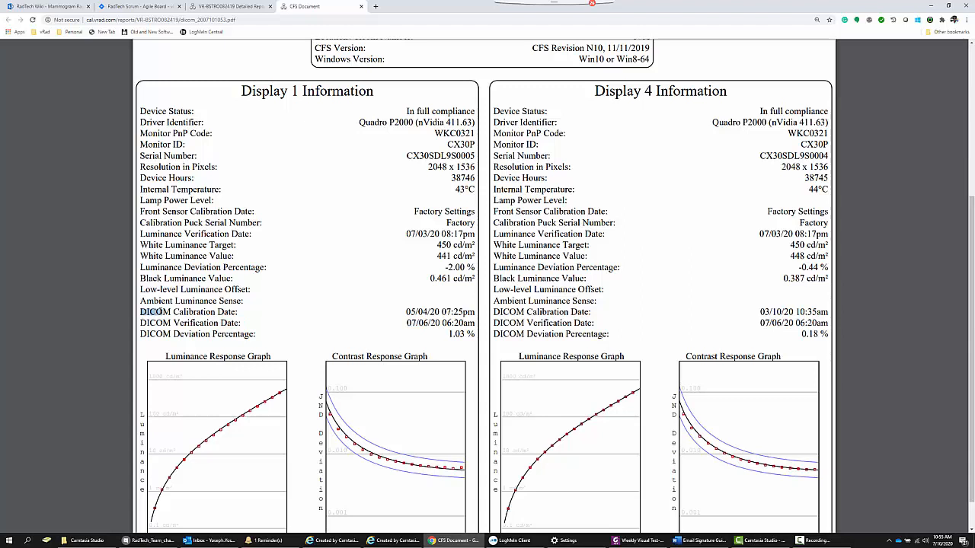
left_click(160, 311)
left_click_drag(146, 311, 214, 323)
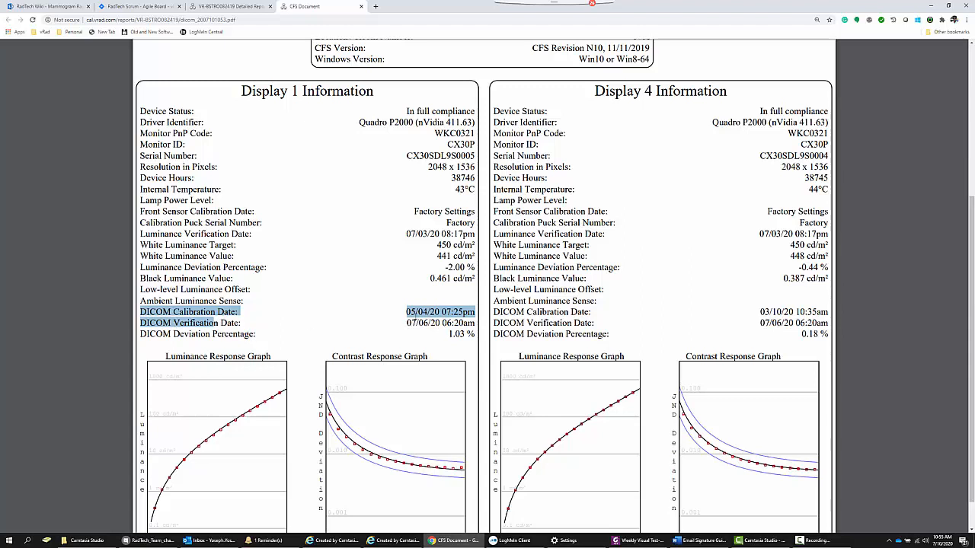
left_click(417, 301)
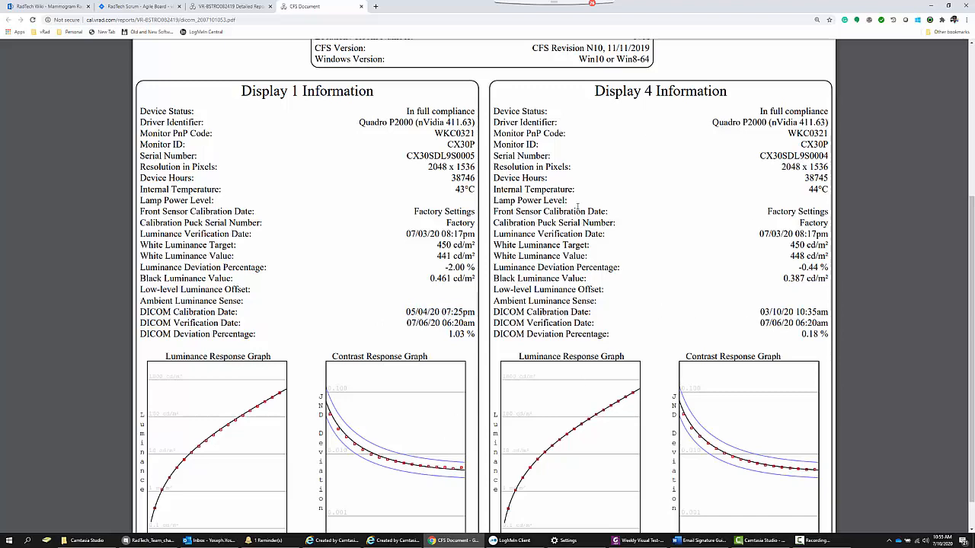
Review the luminance and contrast response graphs of both displays and return to the report's facility and computer information
scroll(569, 372, "down", 1)
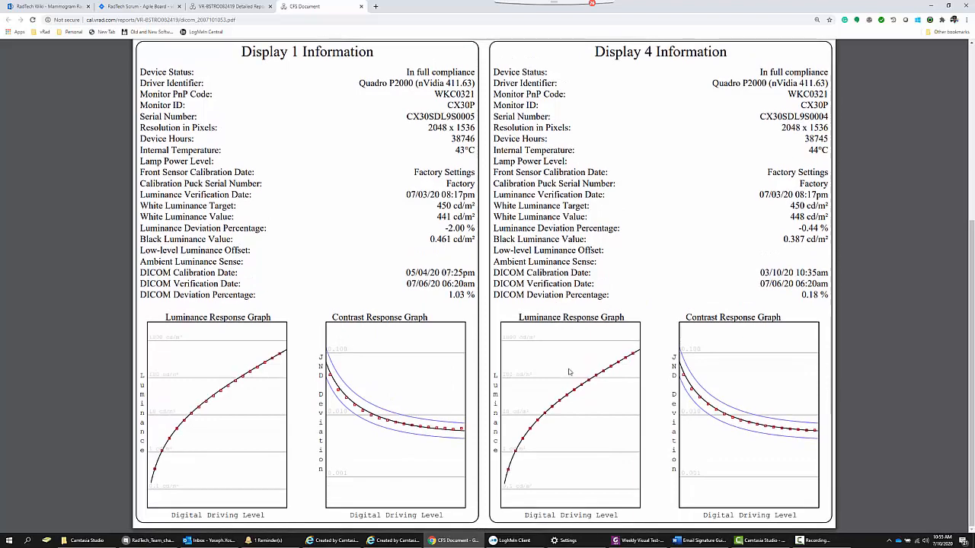
scroll(505, 246, "up", 1)
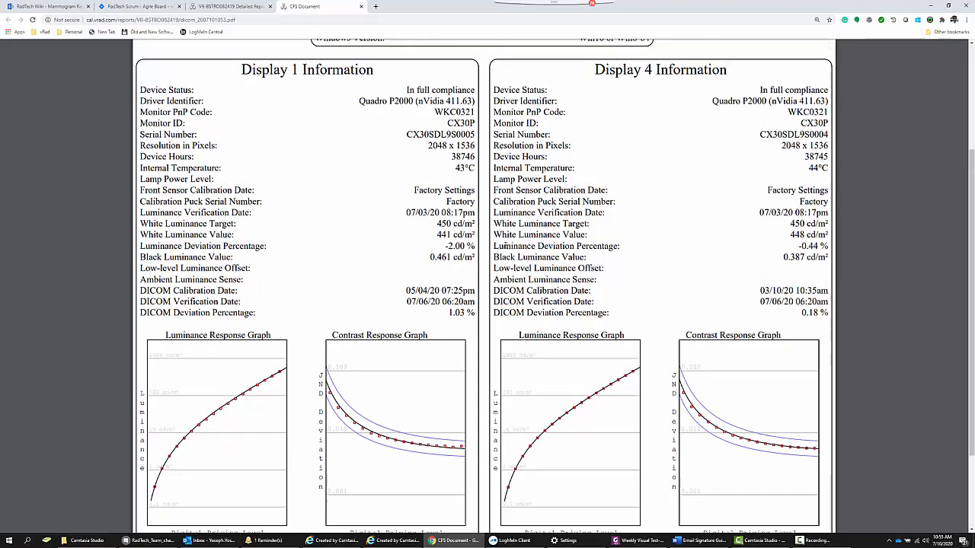
scroll(505, 246, "up", 6)
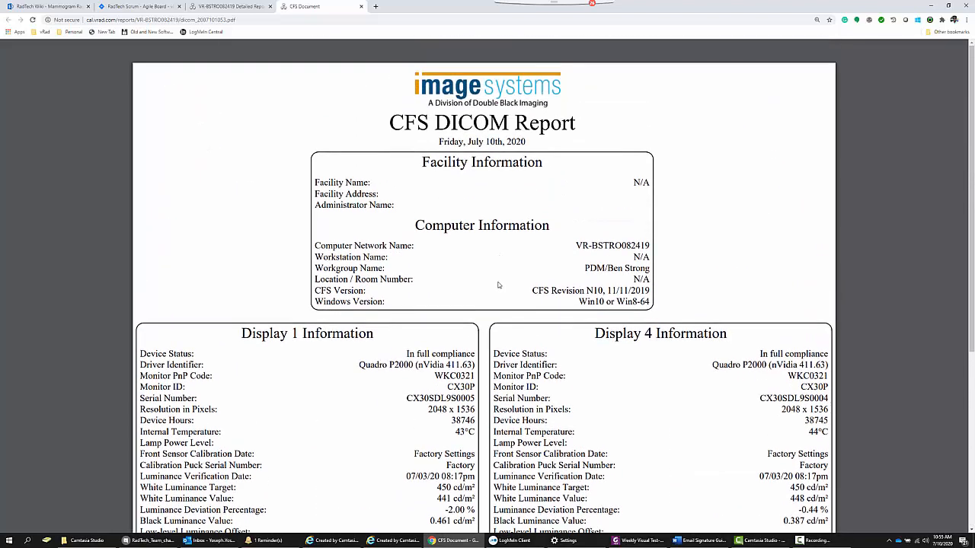